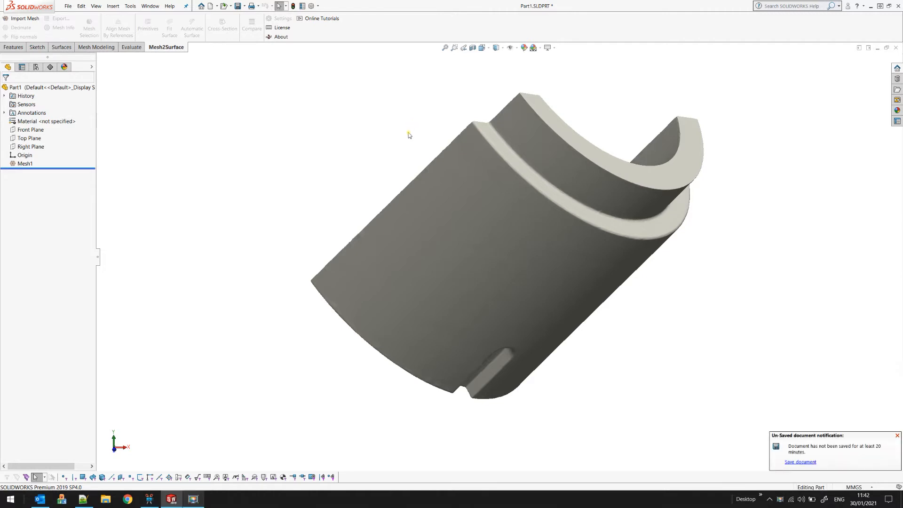
Step: Examine the imported half-cylinder mesh from the front, the top and several angled views, including its flat end, cavity and keyway slot
scroll(430, 167, "up", 1)
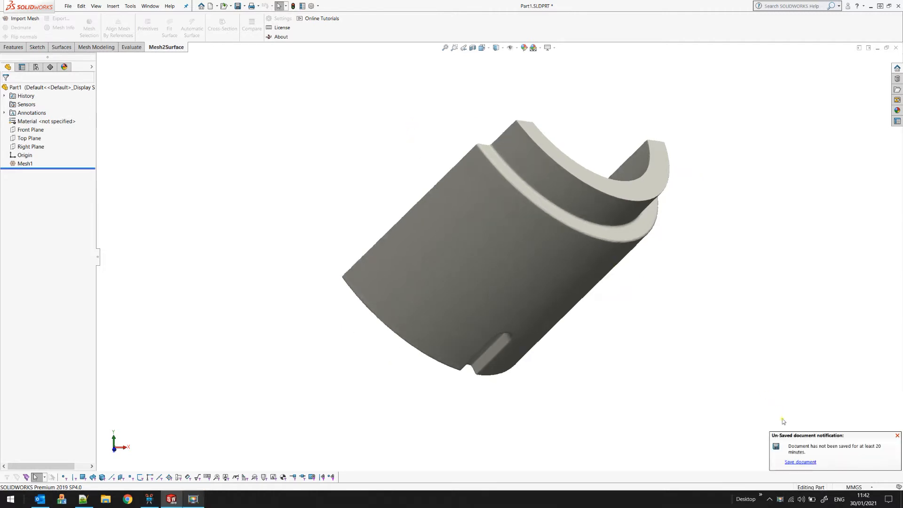
left_click(898, 436)
mouse_move(480, 255)
middle_mouse_down()
mouse_move(482, 280)
mouse_move(486, 264)
mouse_move(510, 286)
mouse_move(535, 254)
mouse_move(498, 264)
mouse_move(485, 241)
middle_mouse_up()
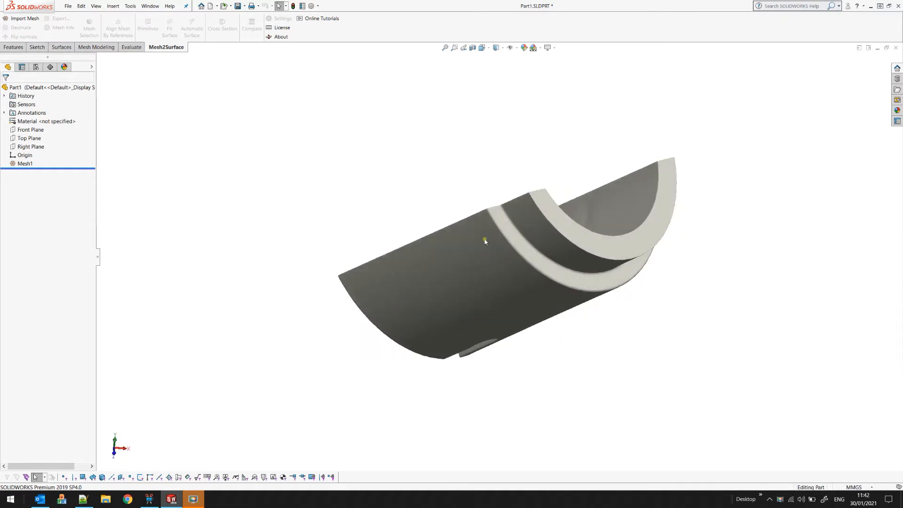
left_click(483, 47)
left_click(494, 79)
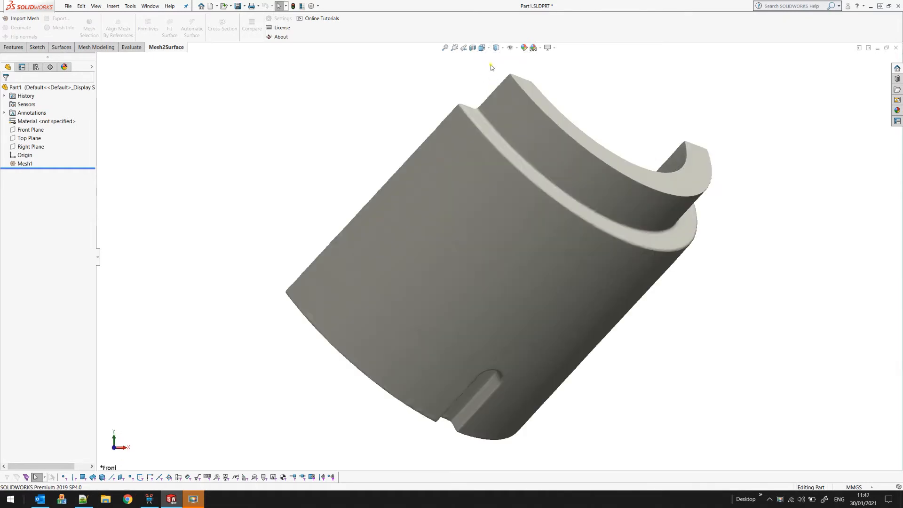
left_click(493, 67)
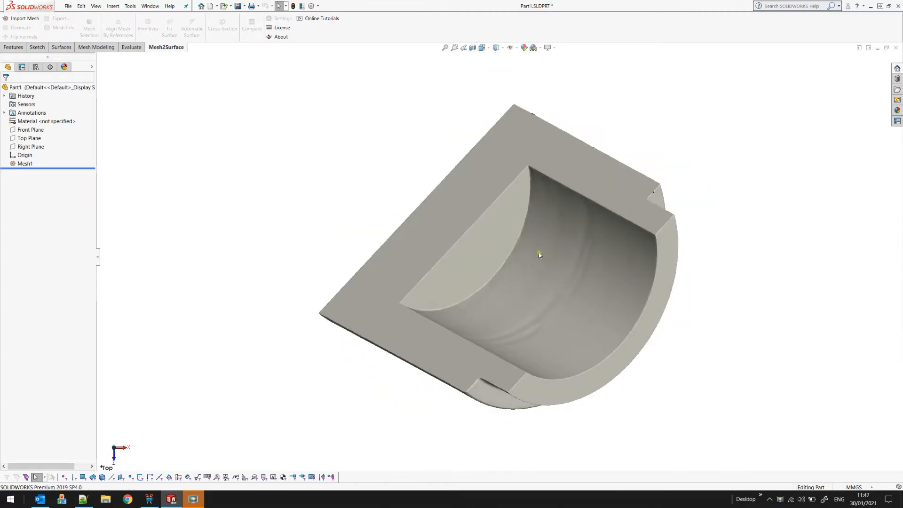
middle_click_drag(470, 236, 488, 166)
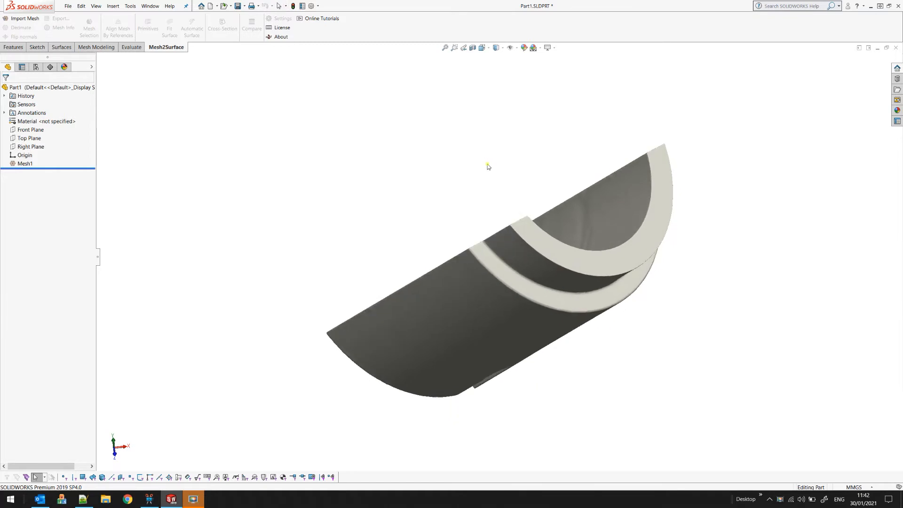
scroll(488, 167, "up", 1)
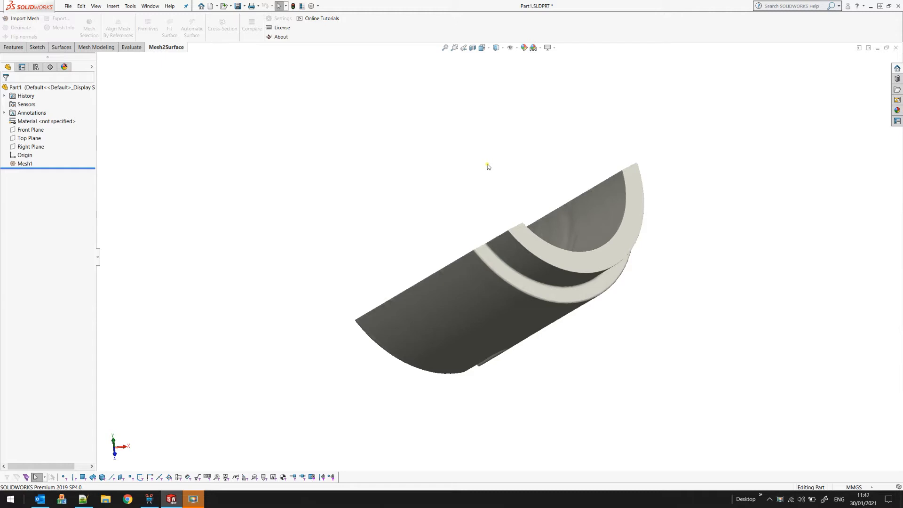
middle_click_drag(504, 213, 601, 207)
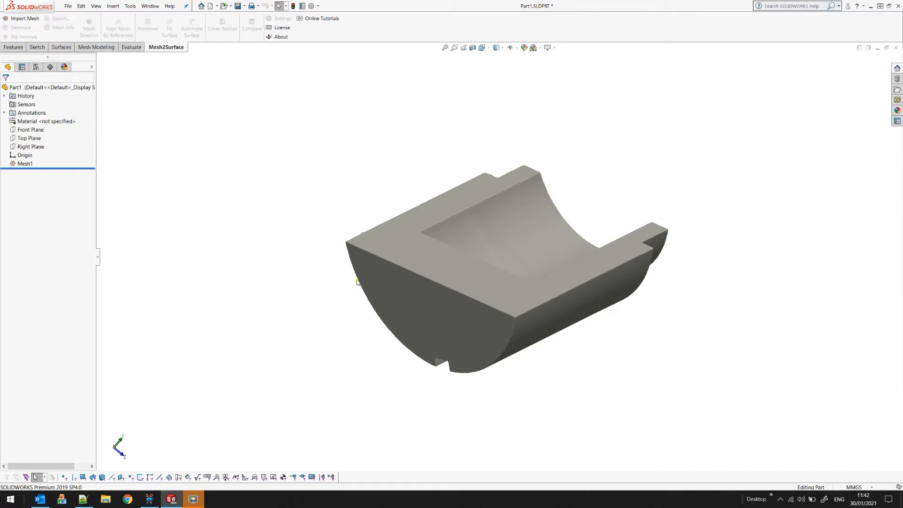
middle_click_drag(408, 288, 332, 318)
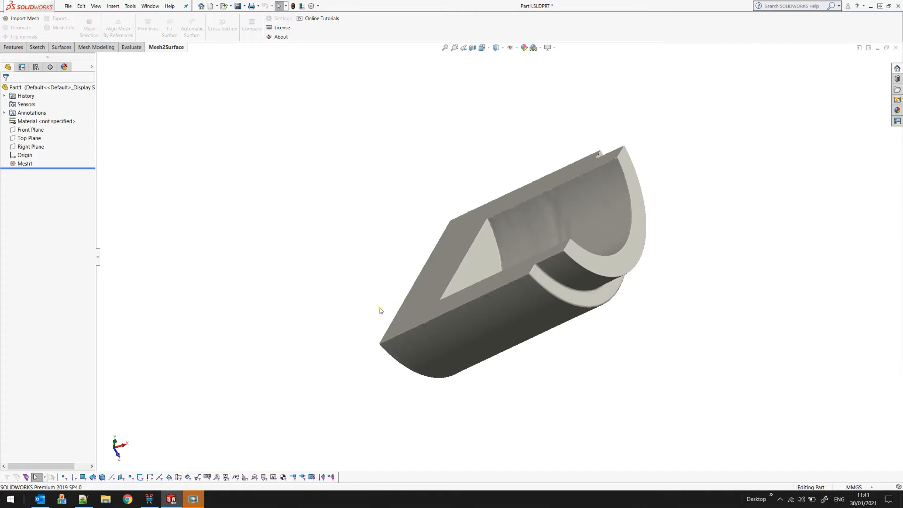
middle_click_drag(416, 253, 484, 266)
key("Escape")
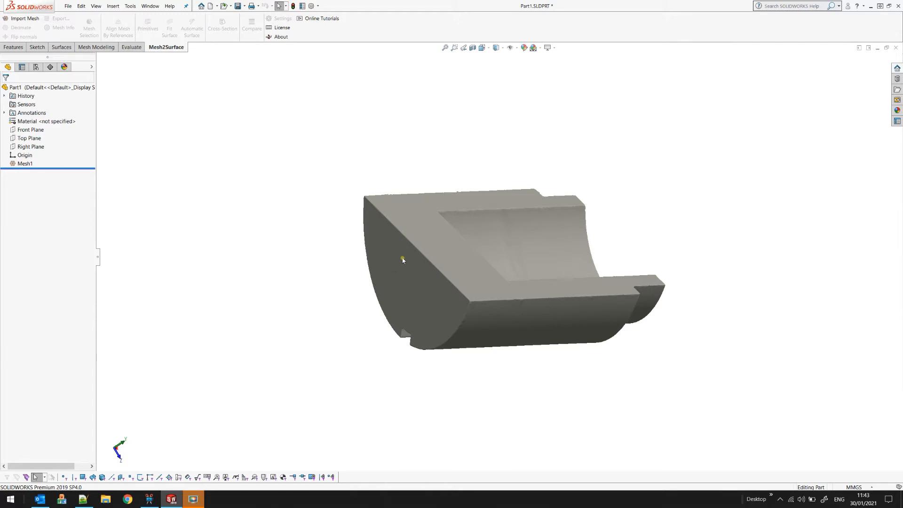
middle_click_drag(408, 248, 457, 254)
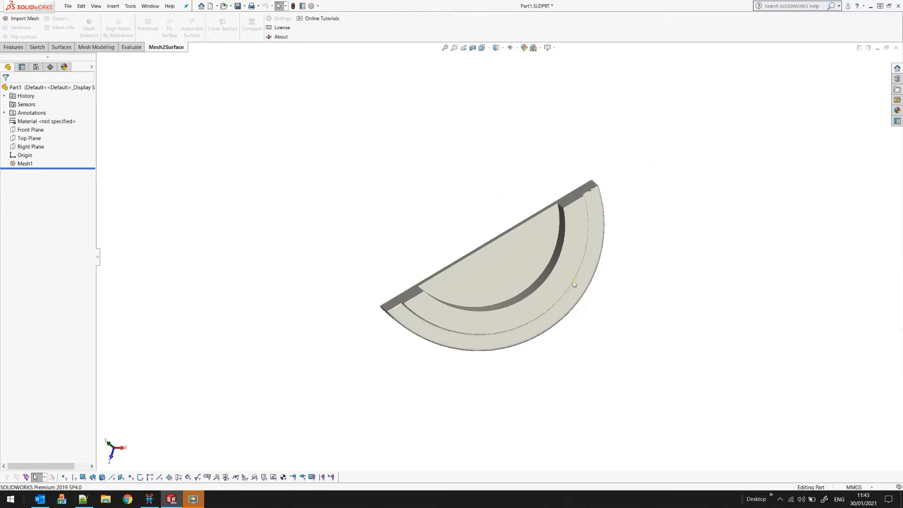
middle_click_drag(646, 270, 629, 177)
middle_click_drag(496, 336, 521, 324)
left_click(84, 166)
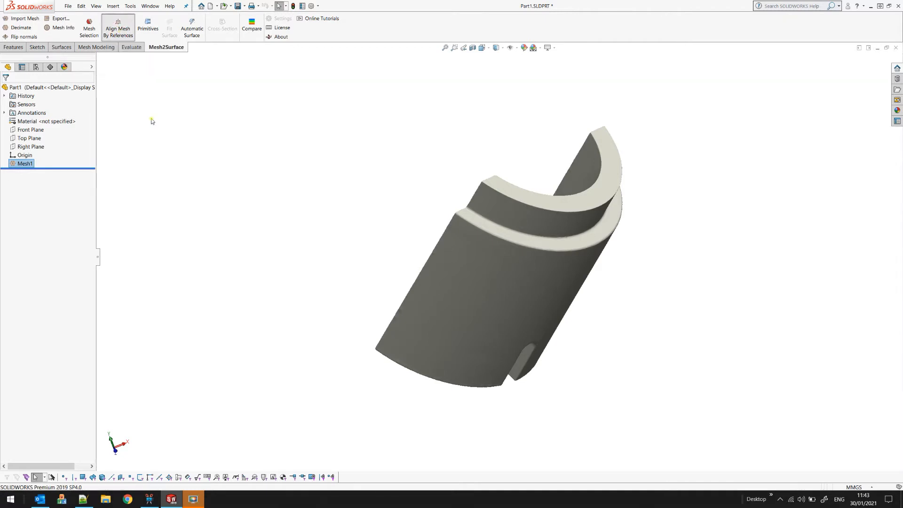
scroll(430, 230, "up", 4)
middle_click_drag(499, 297, 515, 302)
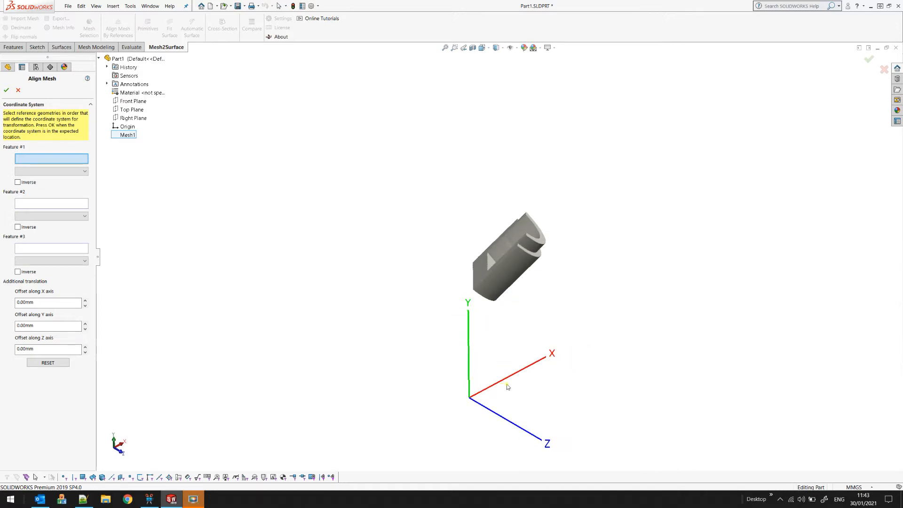
middle_click_drag(521, 327, 517, 389)
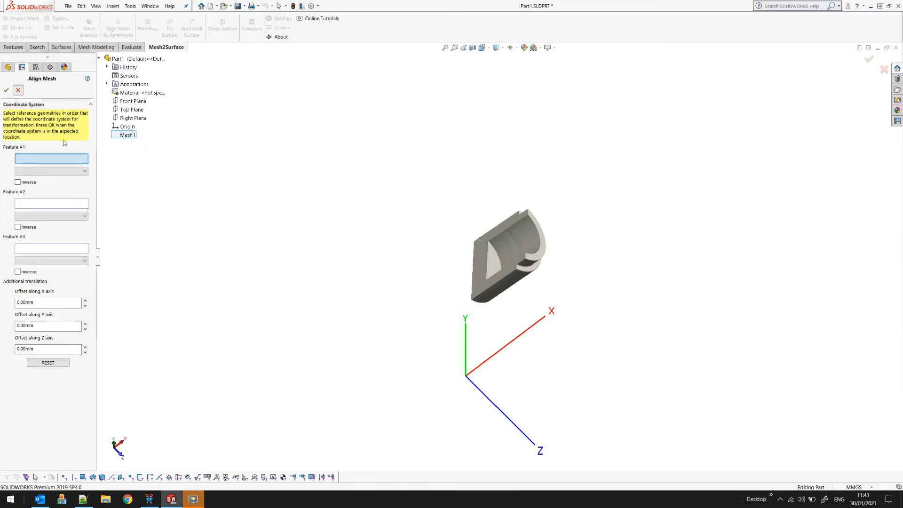
left_click(18, 89)
Step: Select the flat half-round end face of the mesh using Mesh Selection's wand at sensitivity 27
scroll(504, 262, "down", 3)
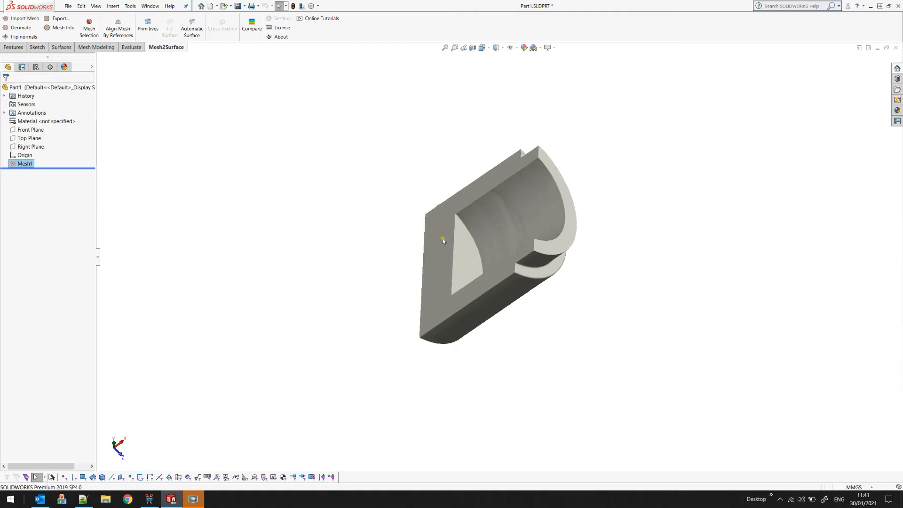
middle_click_drag(491, 227, 550, 141)
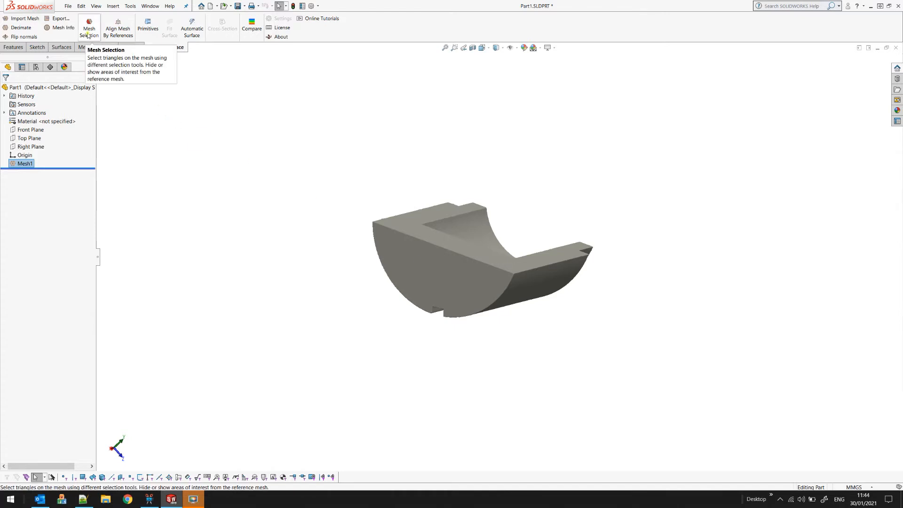
left_click(88, 32)
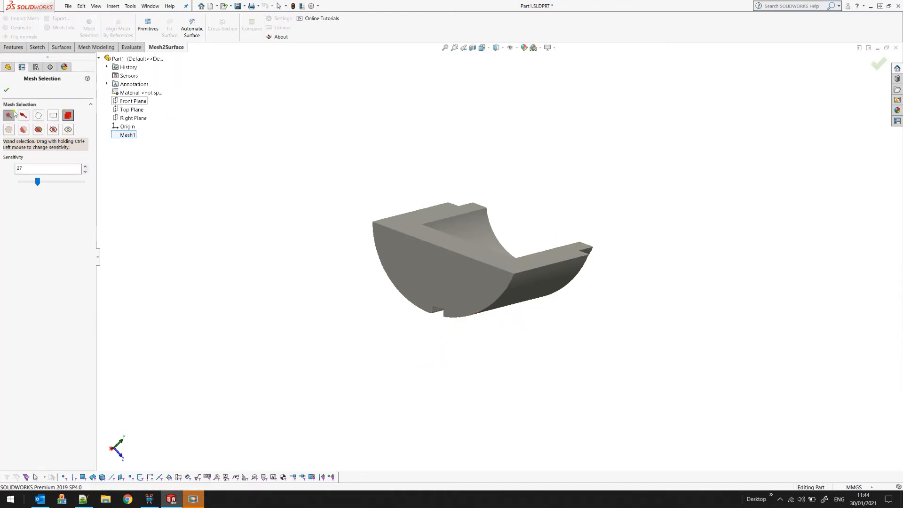
left_click(472, 290)
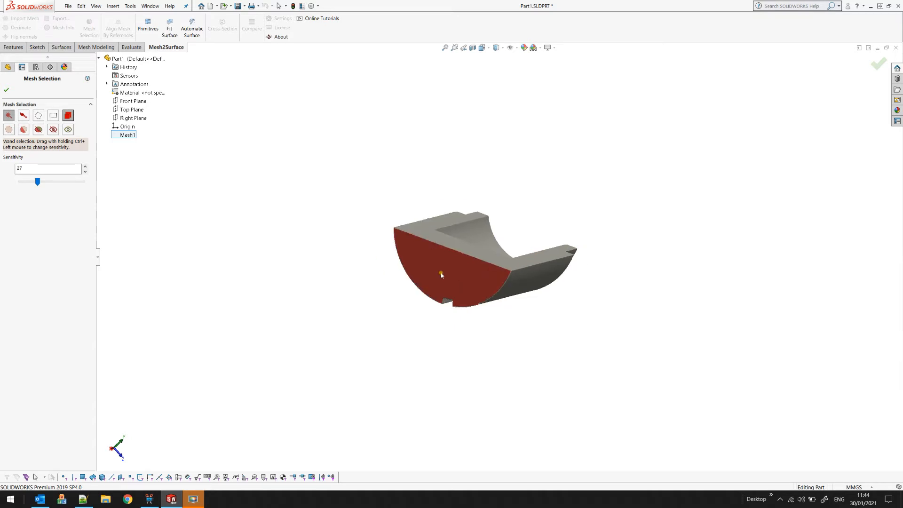
scroll(441, 275, "down", 3)
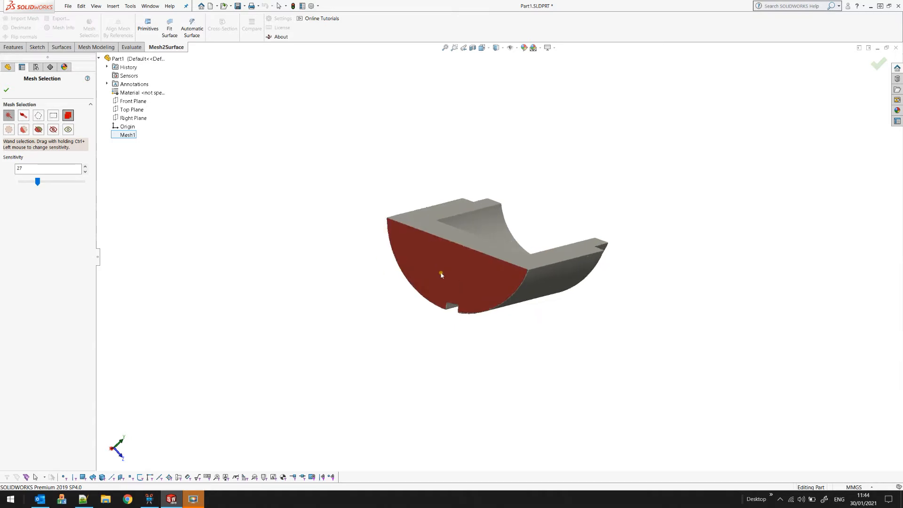
left_click(6, 90)
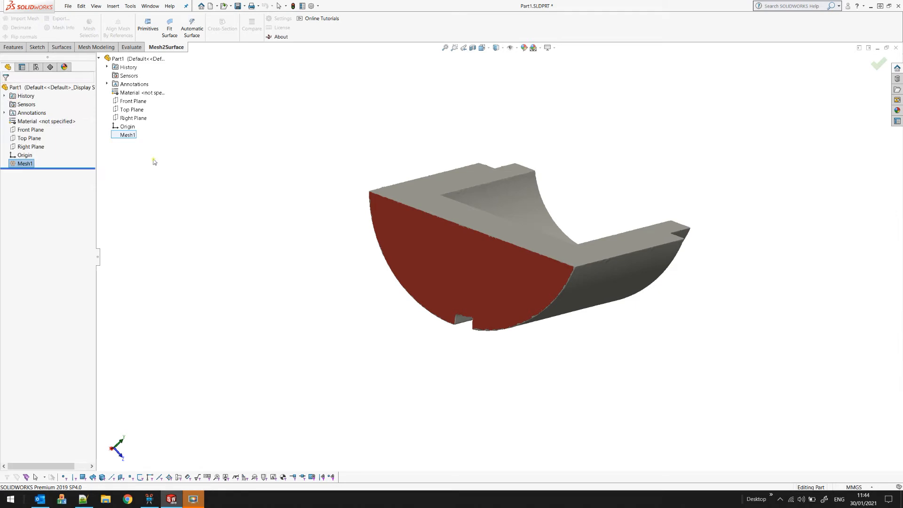
Step: Fit a plane primitive to the selected end face of the mesh
left_click(152, 34)
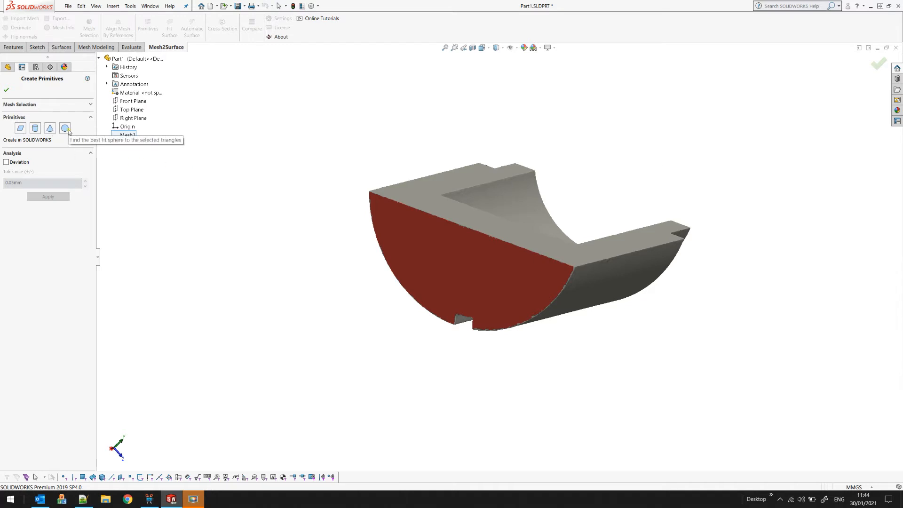
left_click(20, 130)
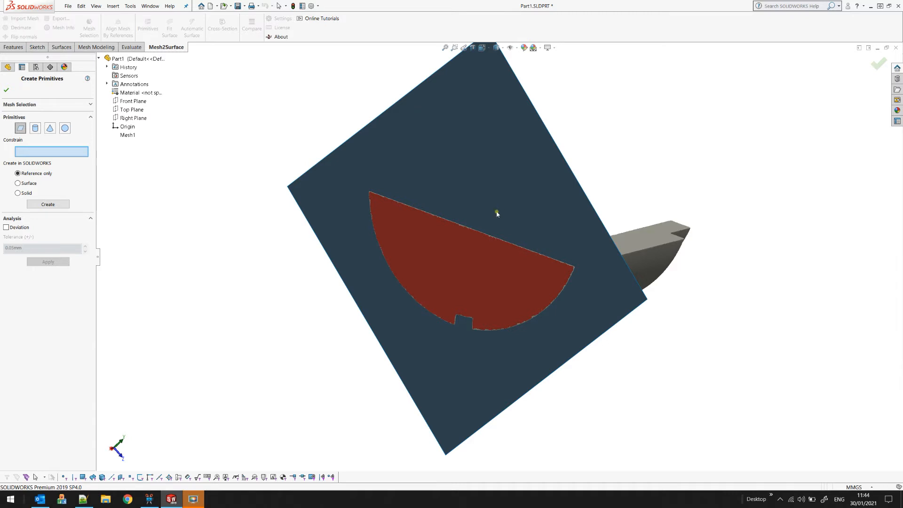
middle_click_drag(460, 220, 455, 220)
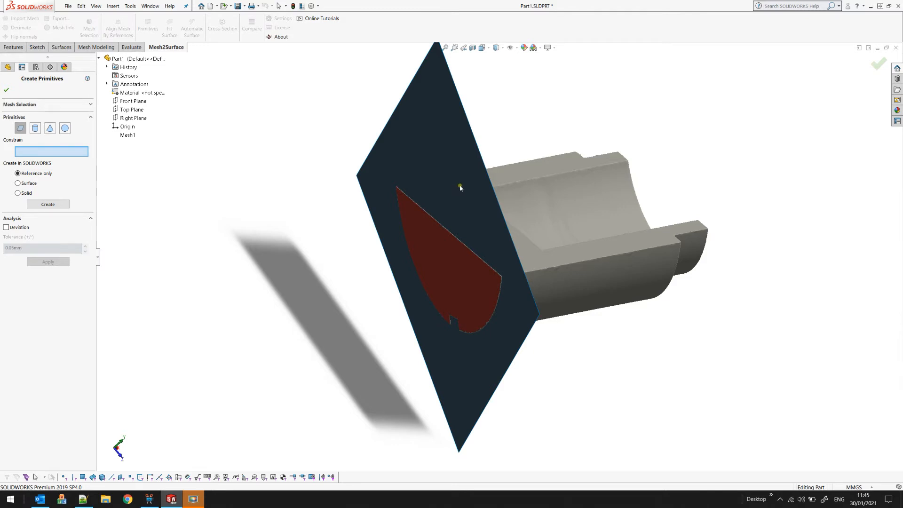
middle_click_drag(461, 187, 503, 135)
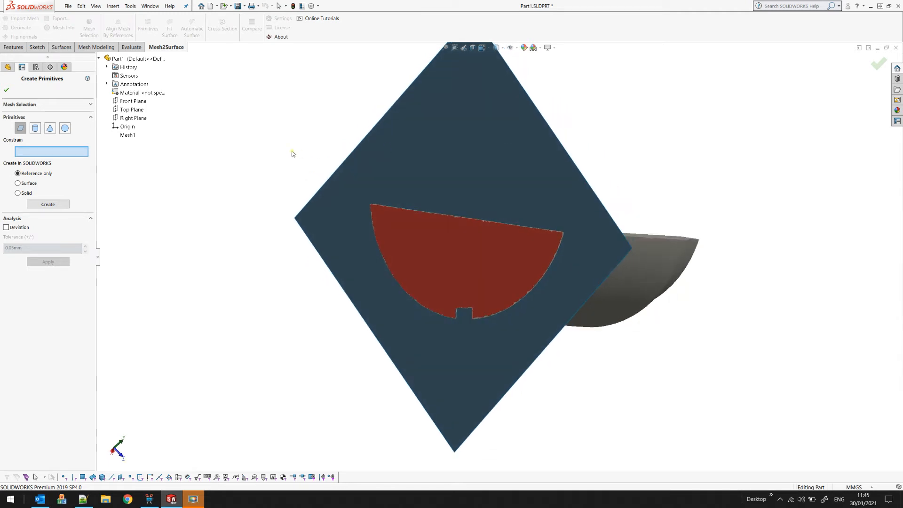
Step: Analyse the fitted plane's deviation from the selected end face with a tolerance of 0.05 mm
left_click(6, 227)
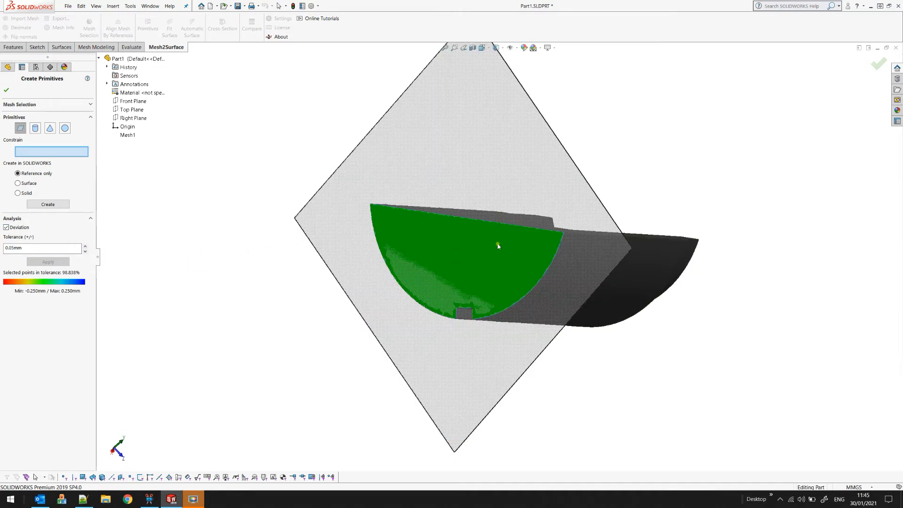
scroll(497, 244, "up", 2)
middle_click_drag(483, 272, 505, 249)
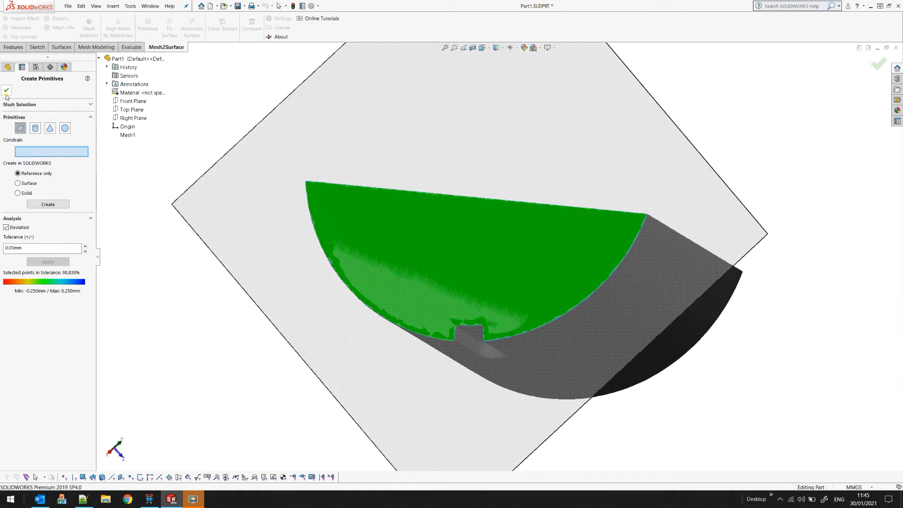
middle_click_drag(375, 244, 364, 272)
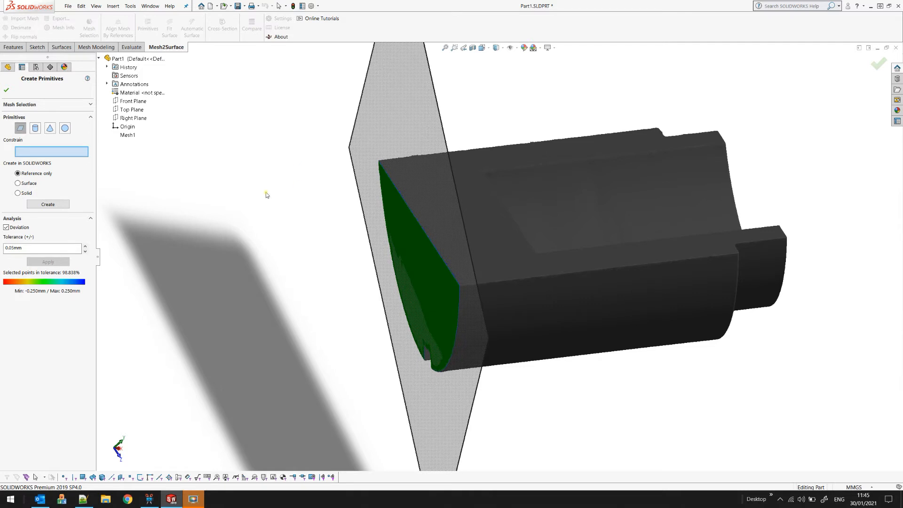
Step: Create the fitted plane as reference only and stretch its outline up to the mesh's flat end face
left_click(48, 204)
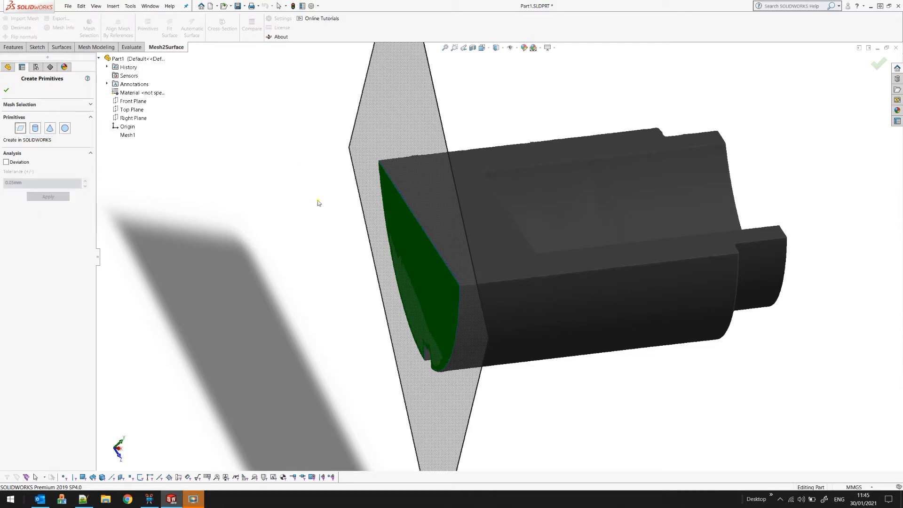
middle_click_drag(367, 202, 400, 210)
scroll(400, 210, "up", 1)
scroll(431, 223, "up", 2)
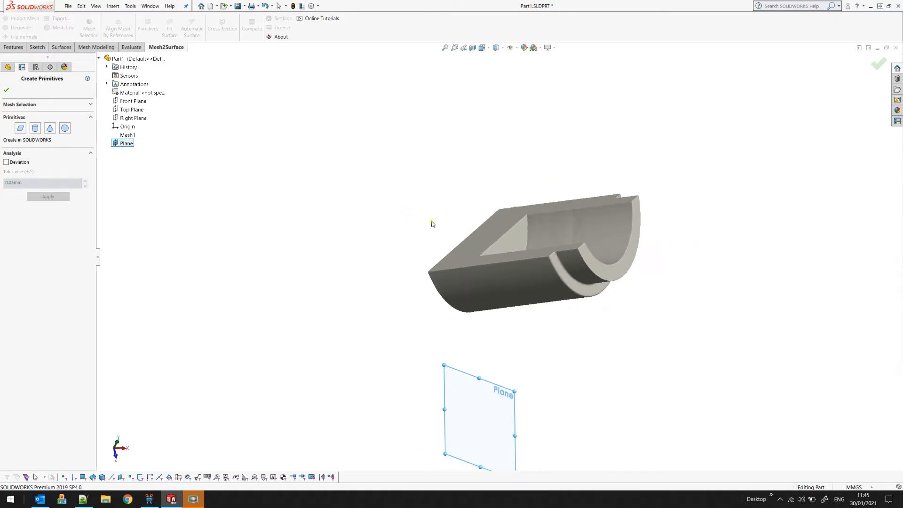
middle_click_drag(512, 292, 584, 294)
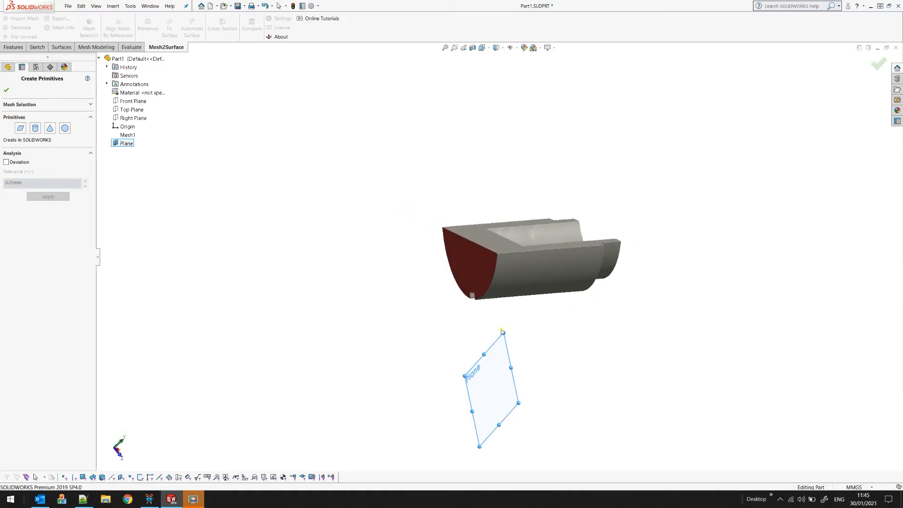
left_click_drag(504, 332, 481, 206)
middle_click_drag(460, 249, 462, 312)
scroll(543, 261, "down", 2)
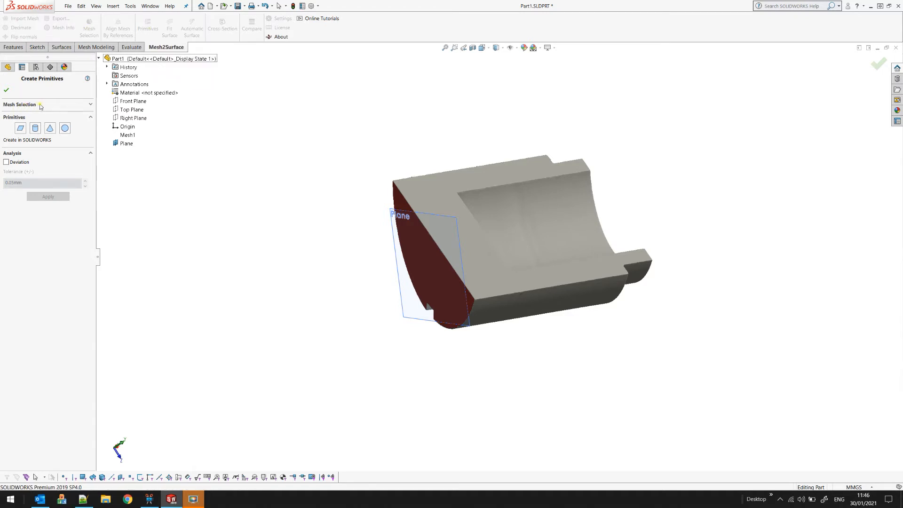
Step: Clear the end-face selection and select the mesh's large outer cylindrical surface with the wand at sensitivity 27
scroll(513, 178, "down", 2)
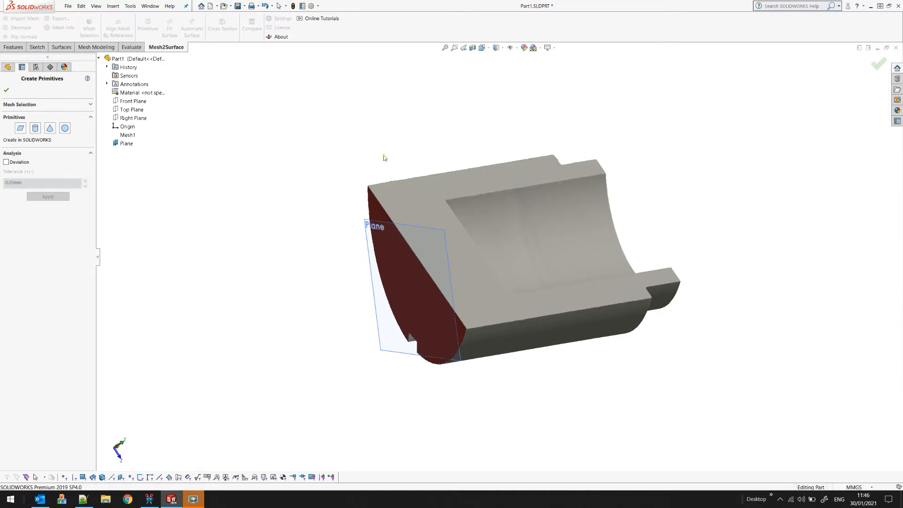
left_click(18, 105)
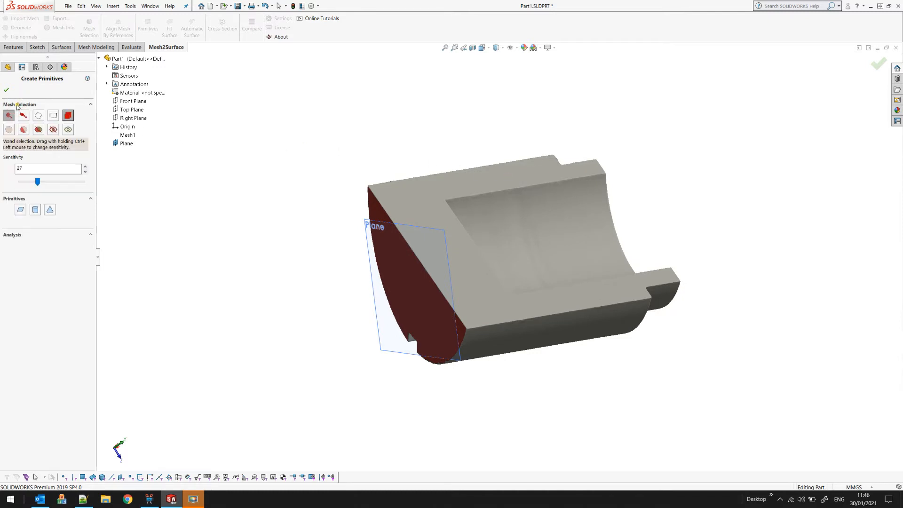
left_click(8, 132)
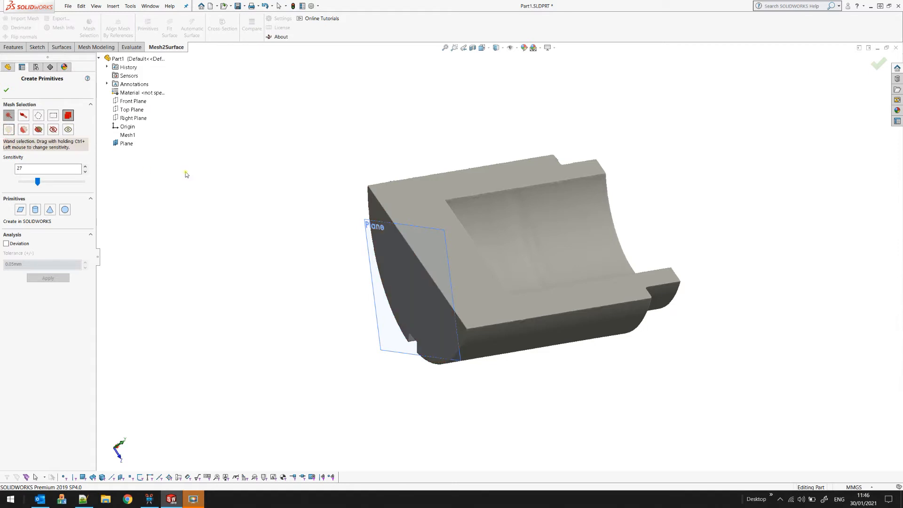
middle_click_drag(529, 220, 509, 270)
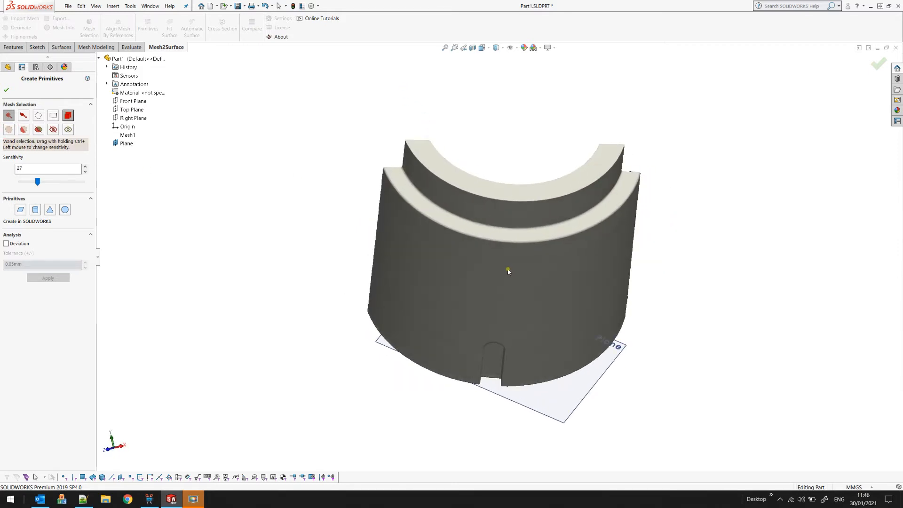
left_click(584, 275)
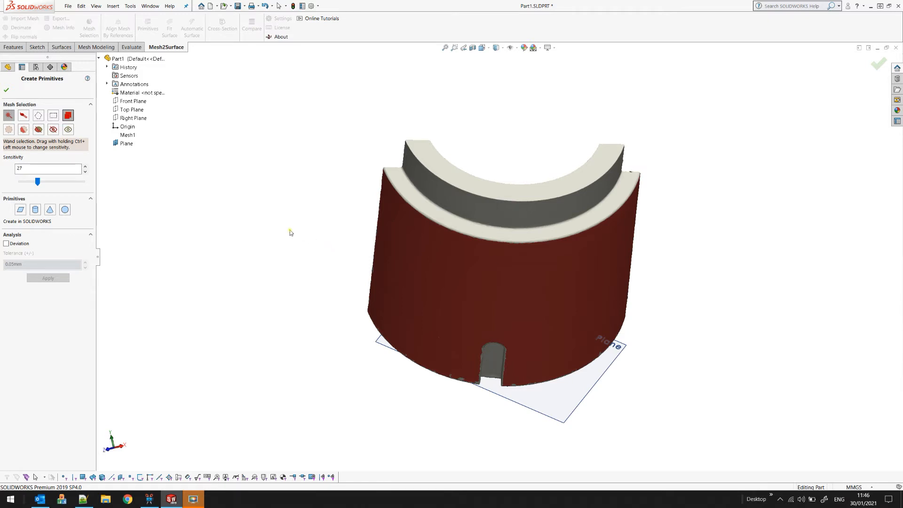
Step: Fit a cylinder primitive to the selected outer surface and analyse its deviation with a tolerance of 0.05 mm
left_click(38, 211)
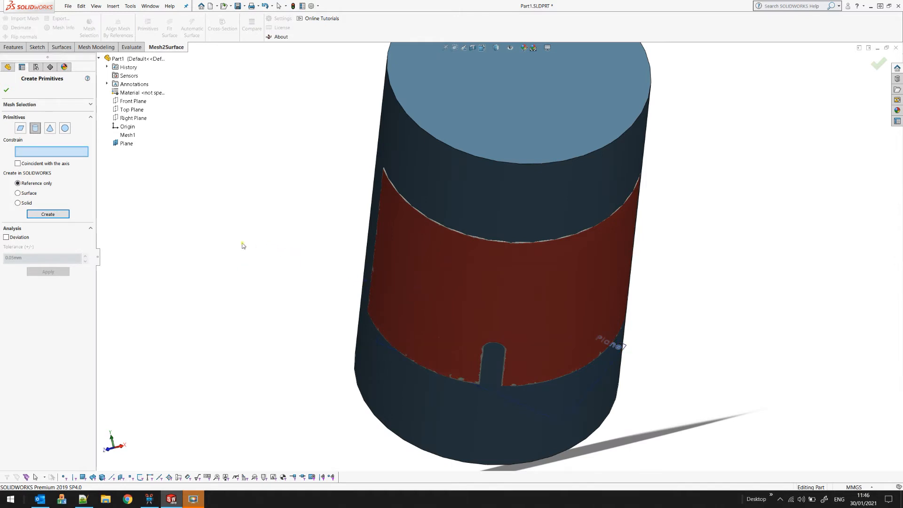
left_click(16, 237)
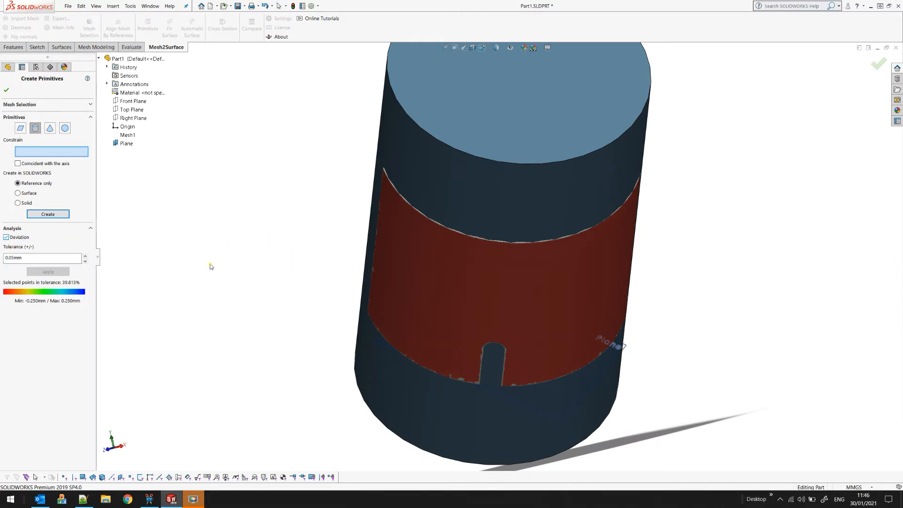
middle_click_drag(570, 290, 612, 203)
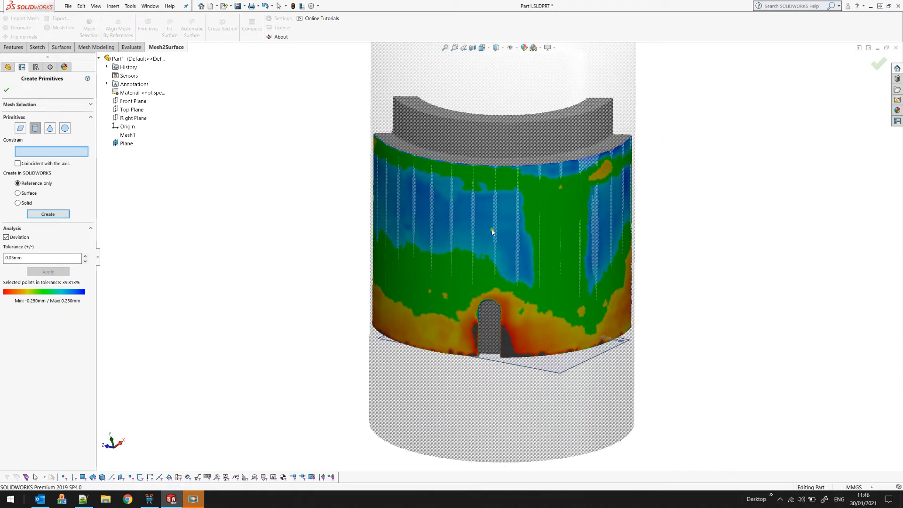
middle_click_drag(550, 376, 562, 389)
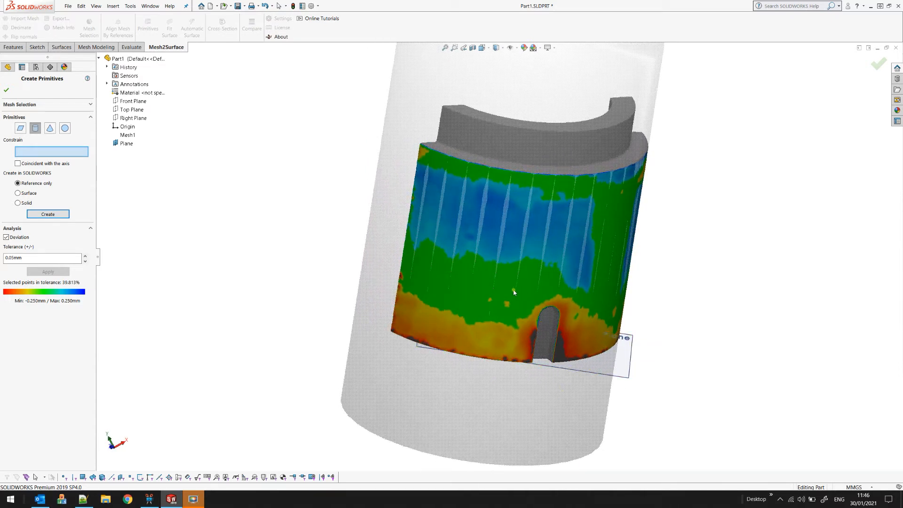
scroll(513, 293, "up", 1)
middle_click_drag(540, 285, 534, 334)
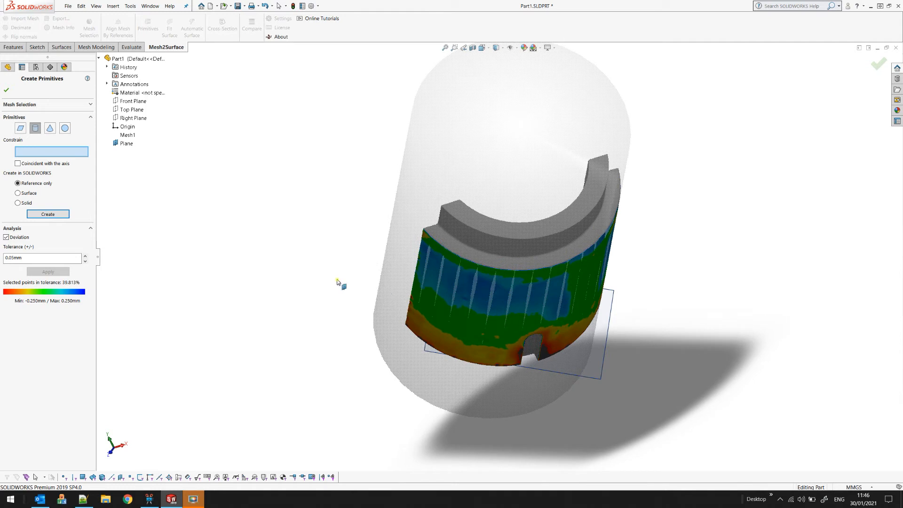
Step: Create the fitted cylinder as reference only to obtain its centre axis
left_click(48, 214)
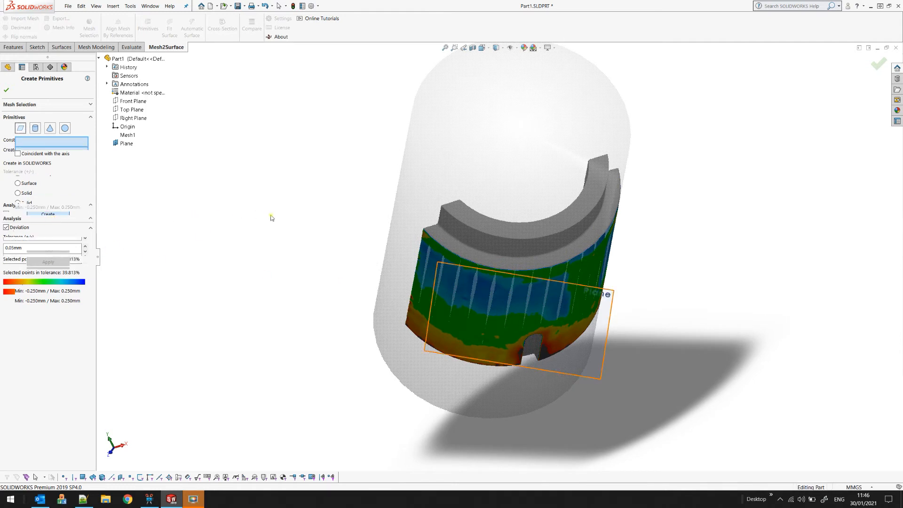
middle_click_drag(418, 273, 487, 293)
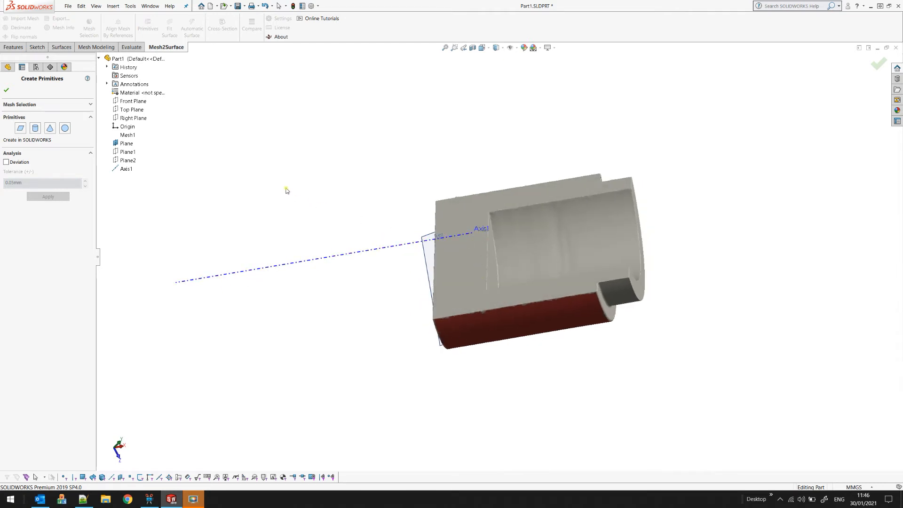
middle_click_drag(431, 214, 385, 214)
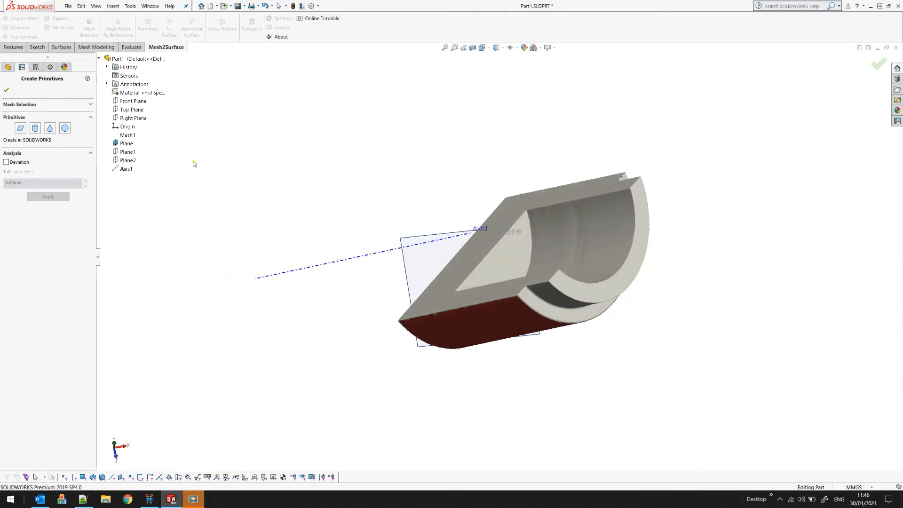
Step: Clear the outer-surface selection and select the half-cylinder's flat split face with the wand at sensitivity 27
left_click(24, 105)
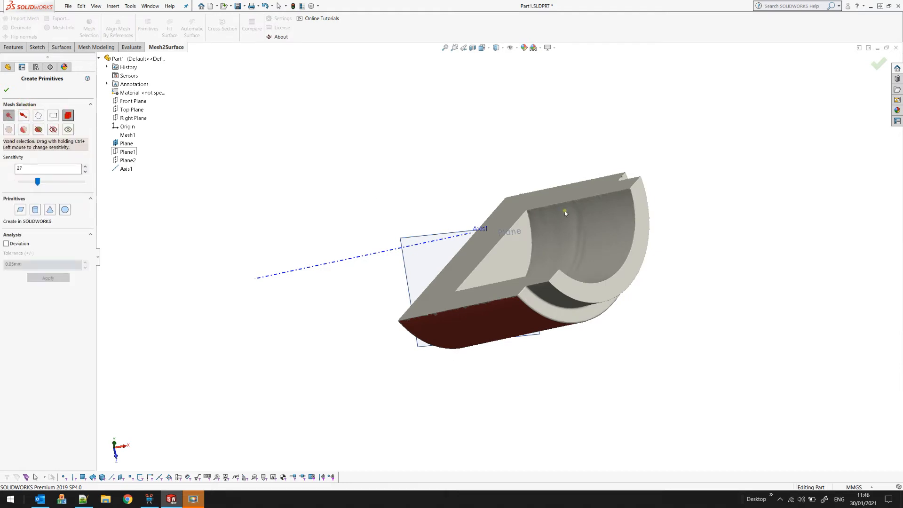
left_click(8, 130)
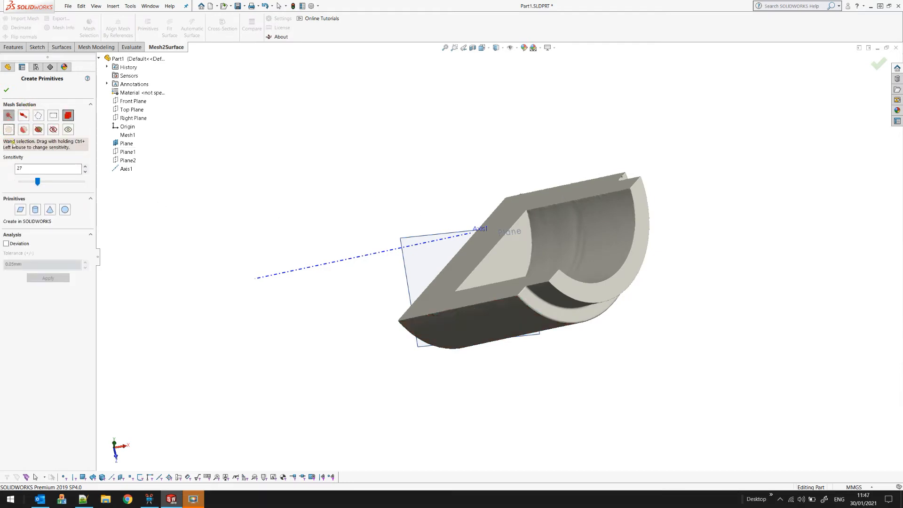
left_click(561, 201)
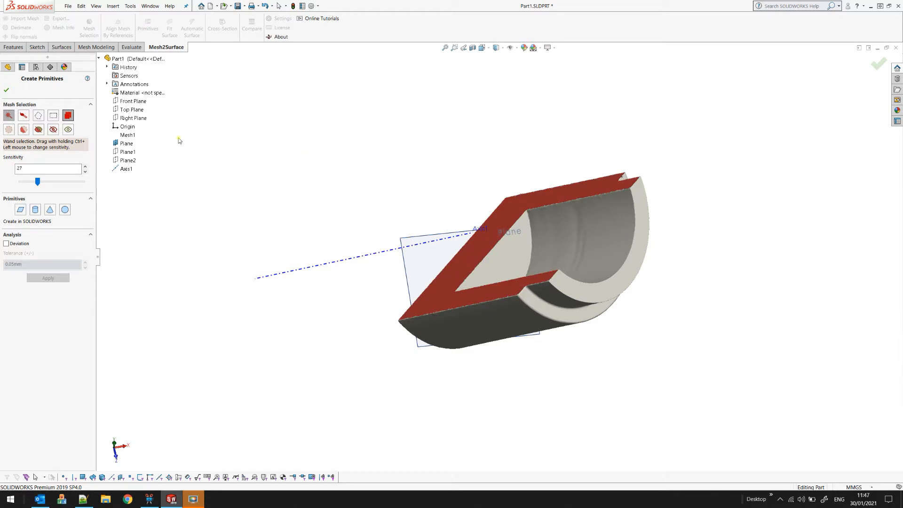
Step: Fit a reference-only plane to the selected split face, stretch its outline over the mesh, and finish creating primitives
left_click(19, 210)
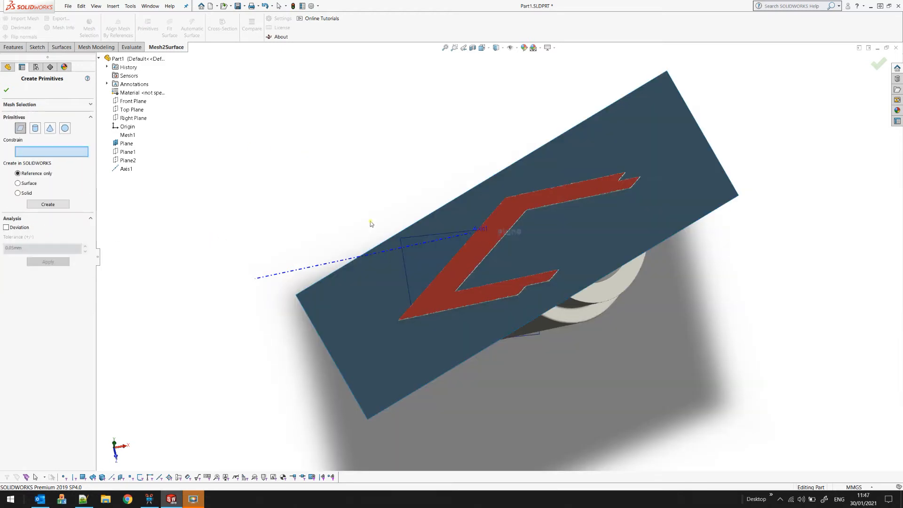
left_click(48, 204)
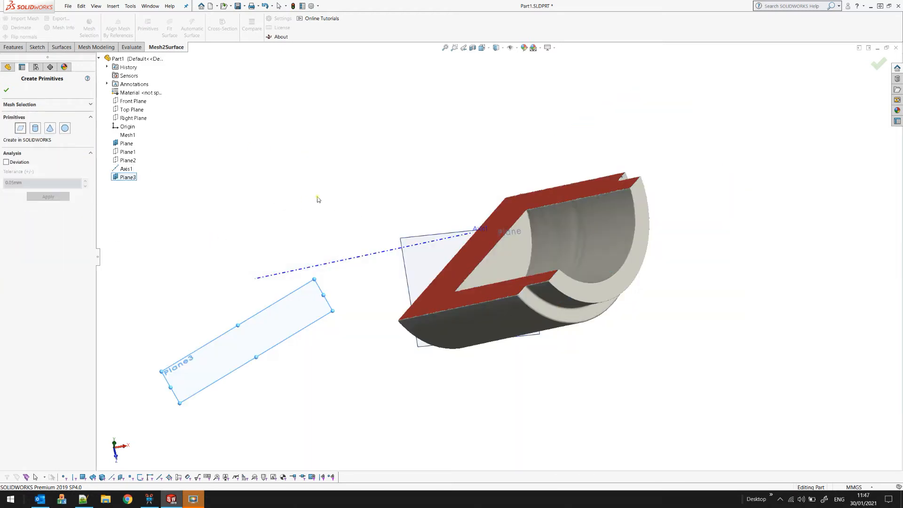
left_click_drag(322, 294, 572, 199)
key("Escape")
middle_click_drag(460, 268, 492, 251)
left_click(6, 91)
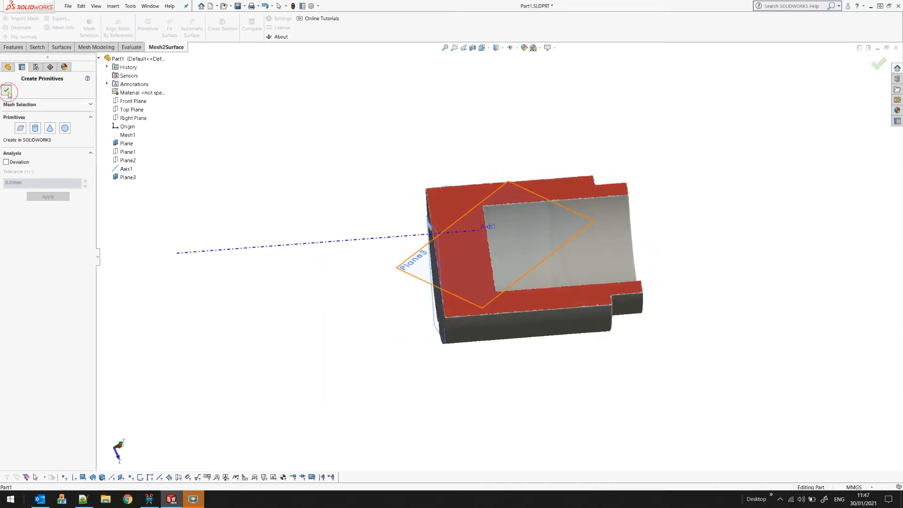
Step: Deselect the highlighted split-face triangles of the mesh
middle_click_drag(378, 222, 323, 196)
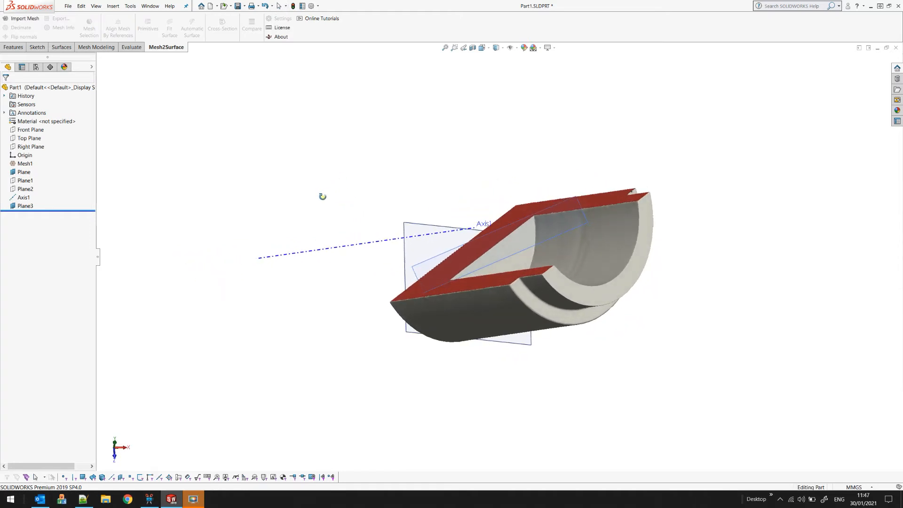
left_click(25, 164)
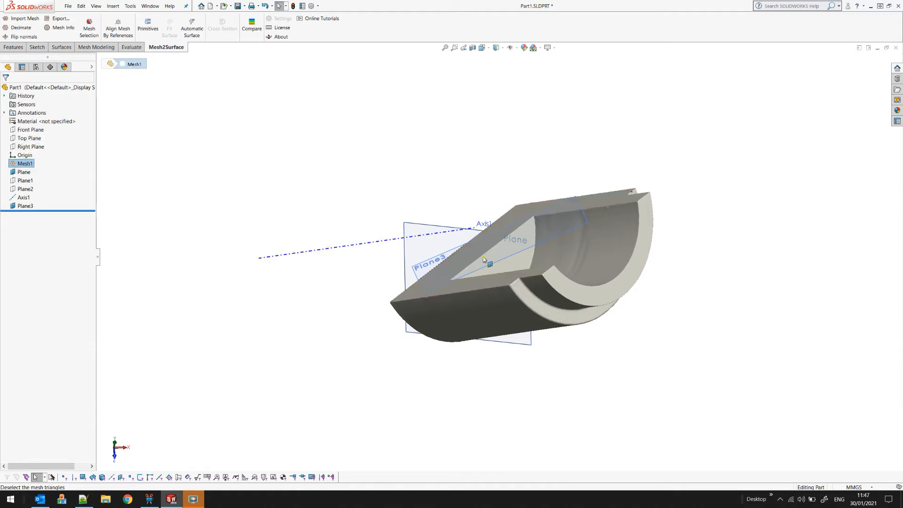
middle_click_drag(466, 347, 467, 388)
scroll(480, 284, "down", 3)
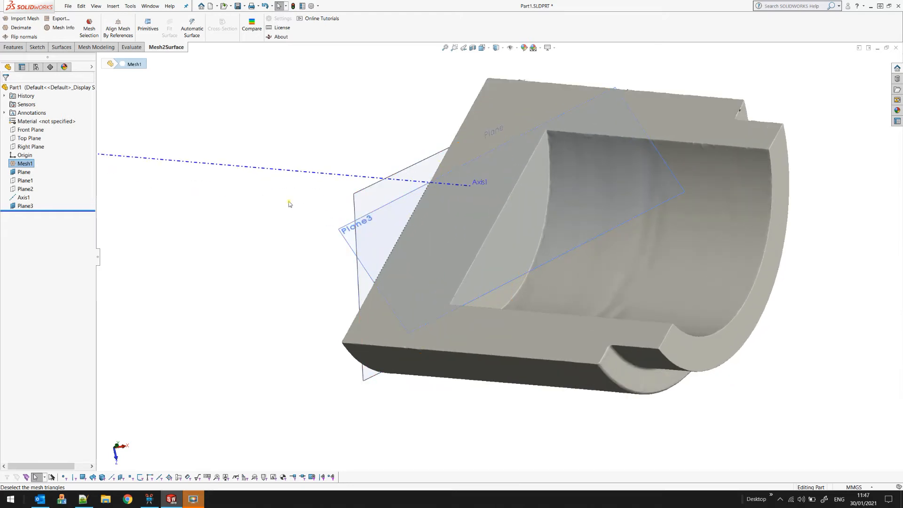
Step: Create a reference axis at the intersection of the end-face plane and the split-face plane with the Two Planes option
left_click(369, 197)
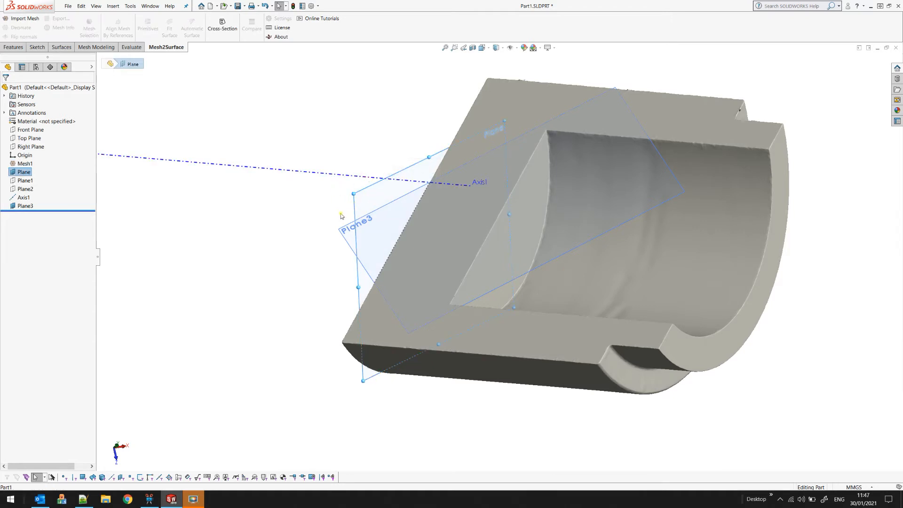
left_click(348, 236, "ctrl")
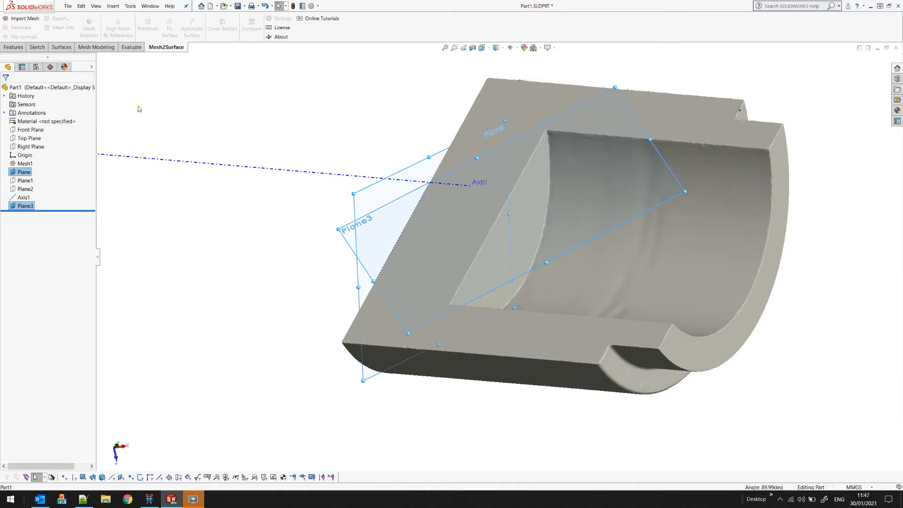
left_click(13, 47)
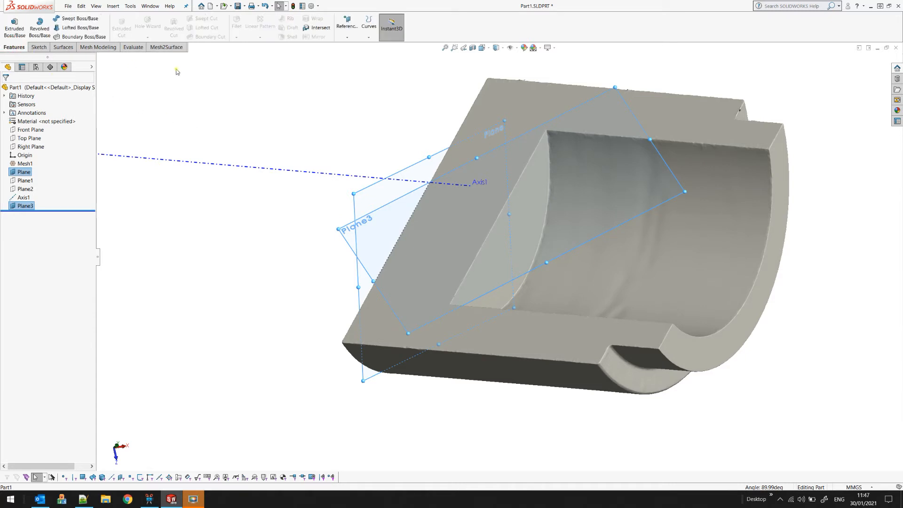
left_click(341, 20)
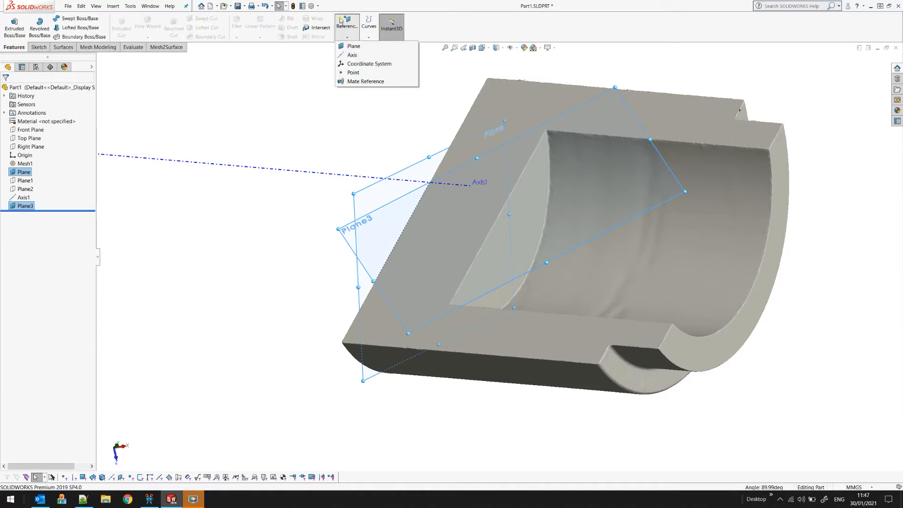
left_click(352, 55)
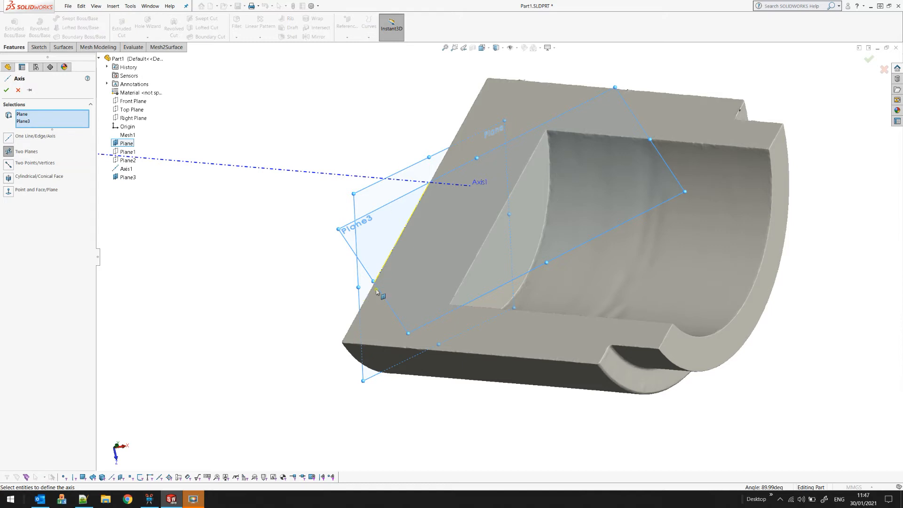
left_click(7, 91)
Step: Extend both ends of the new intersection axis past the mesh's edge and deselect it
middle_click_drag(310, 246, 464, 262)
left_click_drag(484, 271, 514, 295)
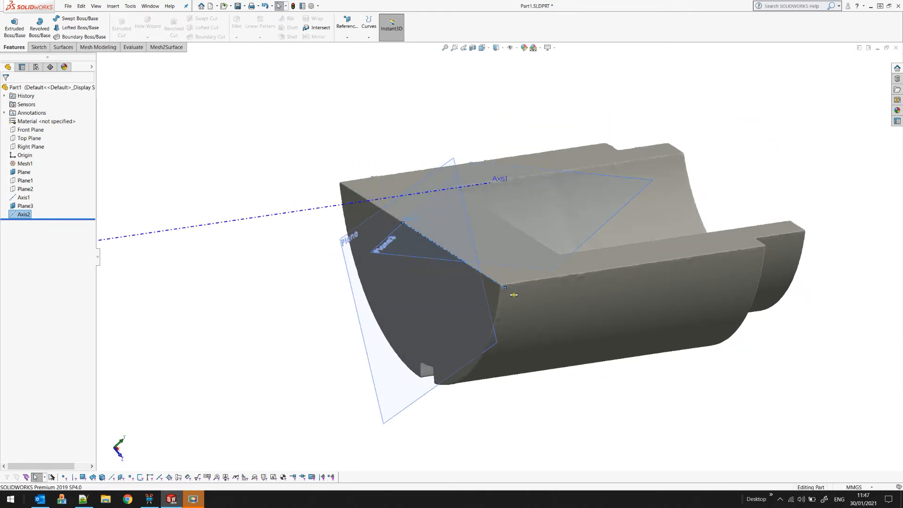
left_click_drag(404, 223, 322, 182)
middle_click_drag(321, 182, 265, 223)
scroll(302, 233, "down", 2)
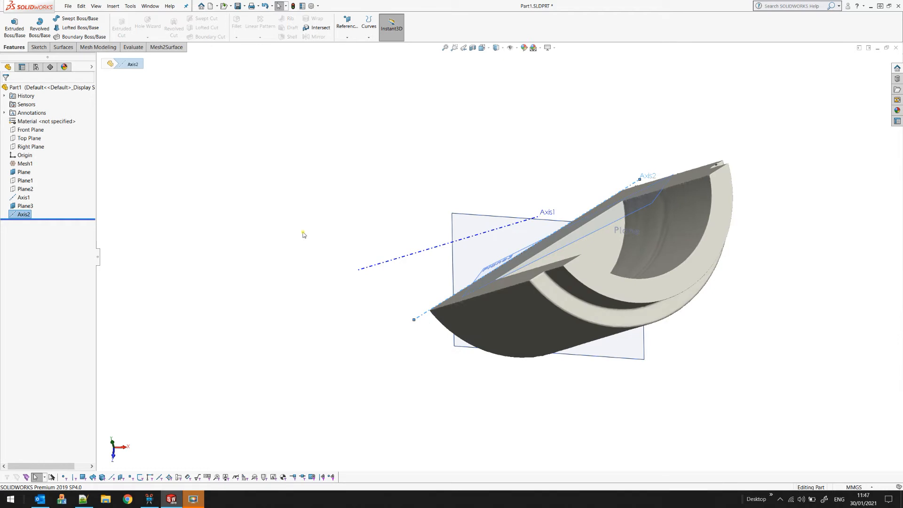
left_click(543, 107)
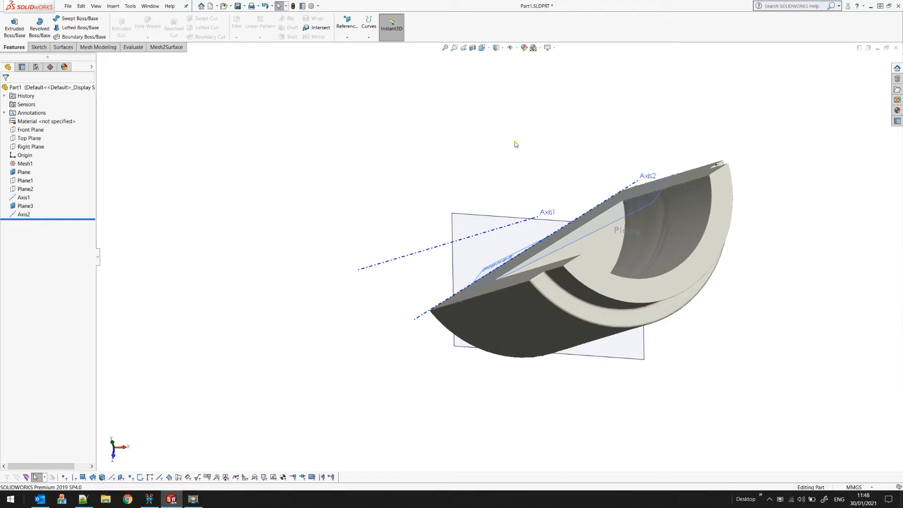
Step: Start aligning the mesh by references, using the end-face plane as Feature #1 mapped to Front Plane (OXY)
middle_click_drag(732, 274, 312, 284)
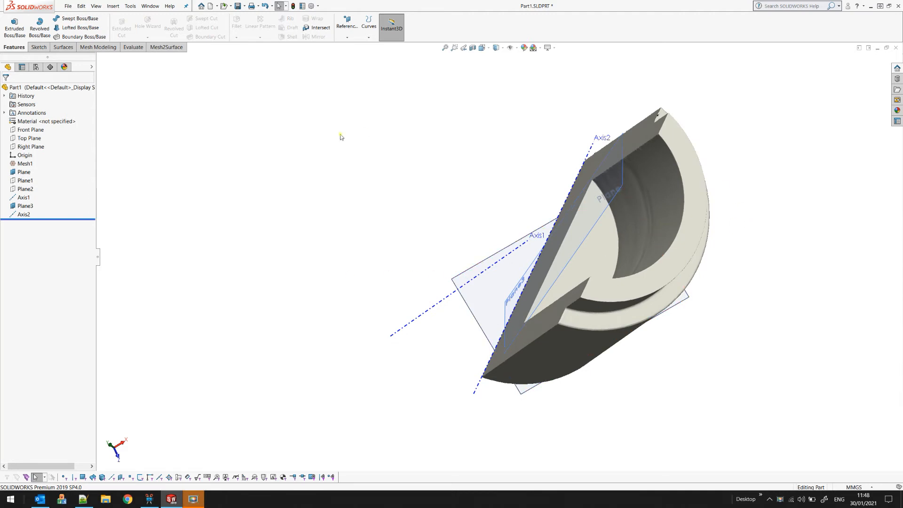
left_click(25, 163)
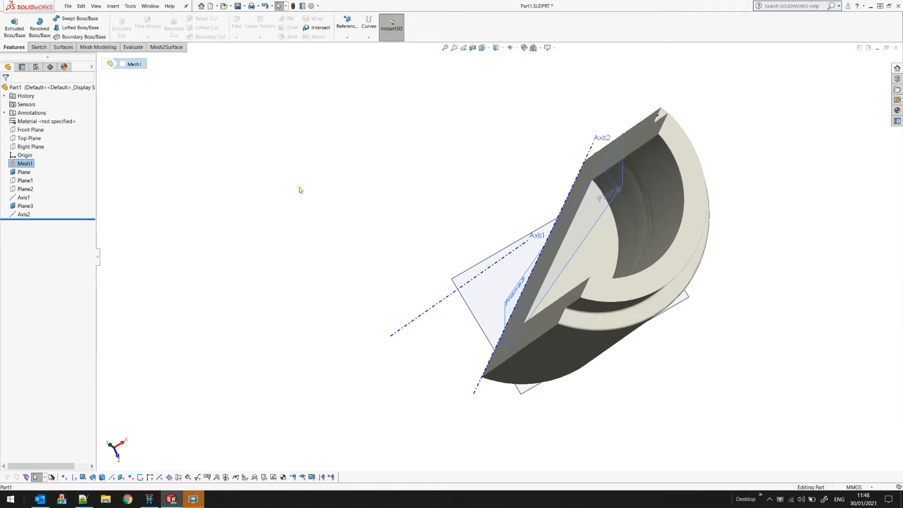
left_click(171, 49)
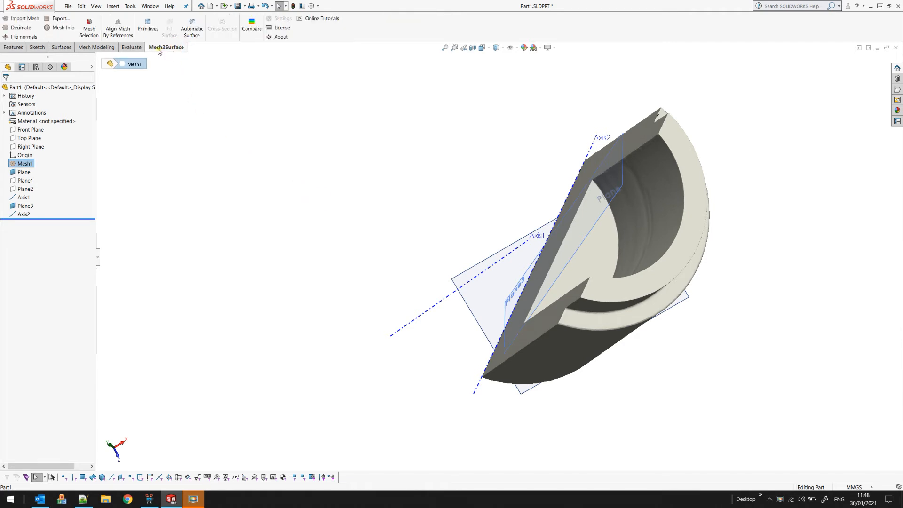
left_click(118, 29)
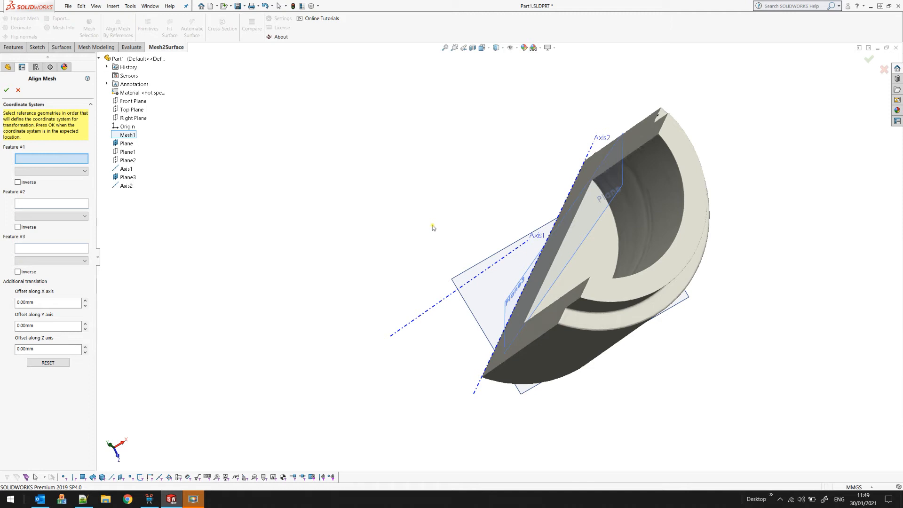
middle_click_drag(756, 145, 666, 396)
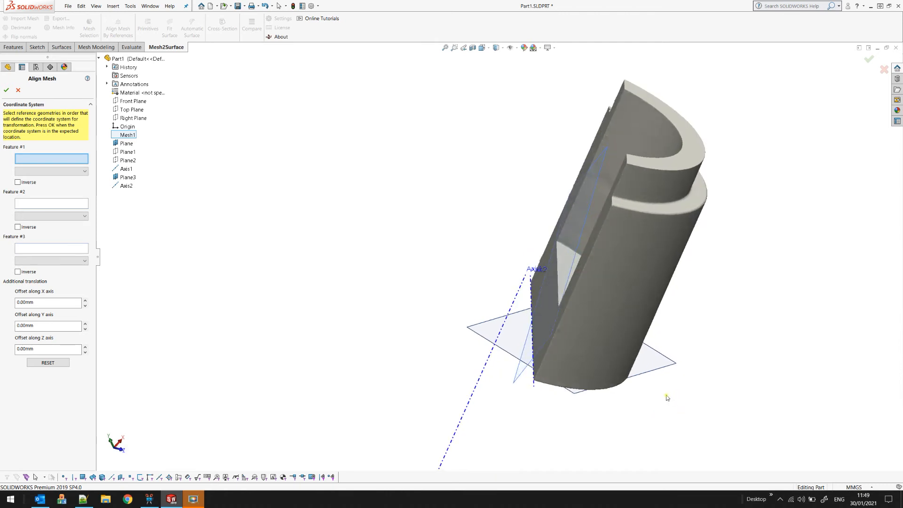
left_click(486, 333)
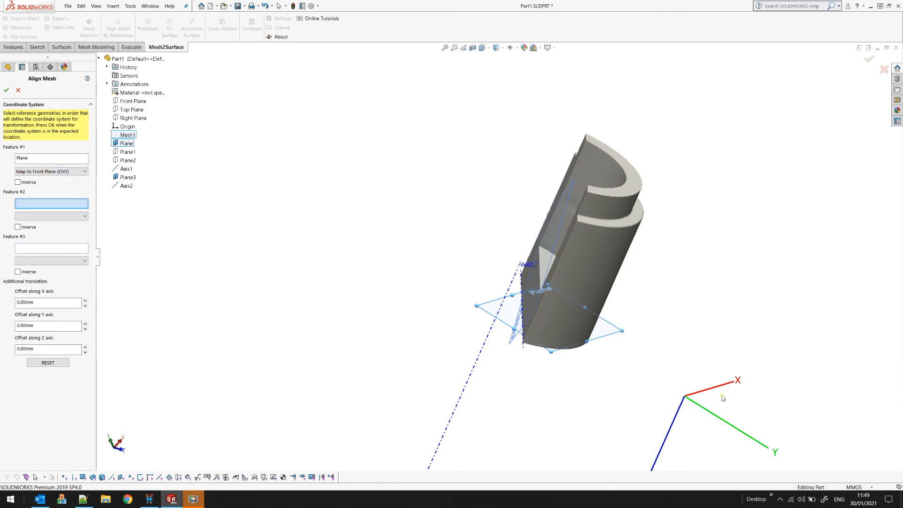
Step: Invert the direction of Feature #1 so the Z axis points along the mesh body
scroll(600, 351, "up", 1)
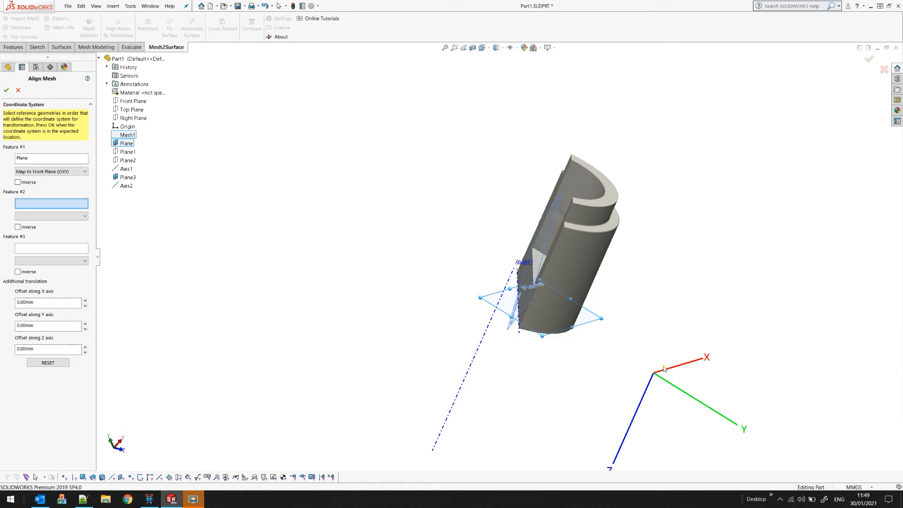
middle_click_drag(569, 331, 601, 328)
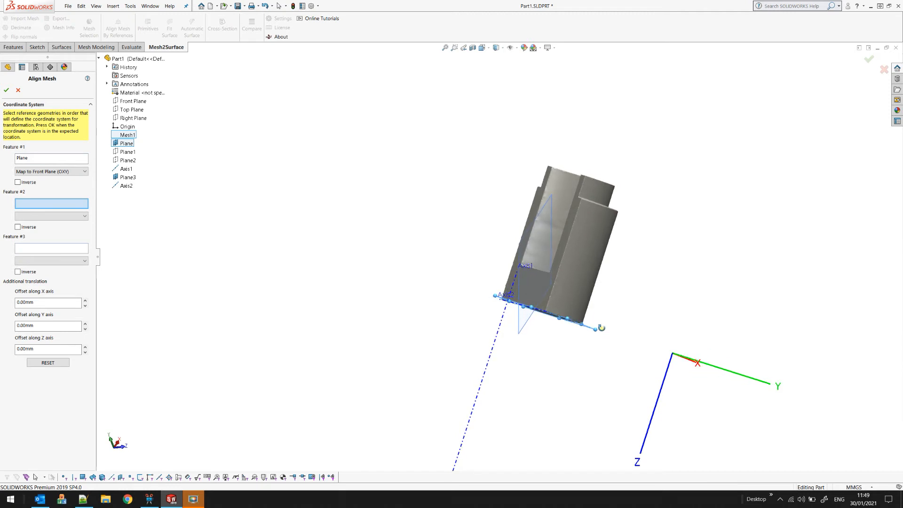
middle_click_drag(602, 328, 599, 330)
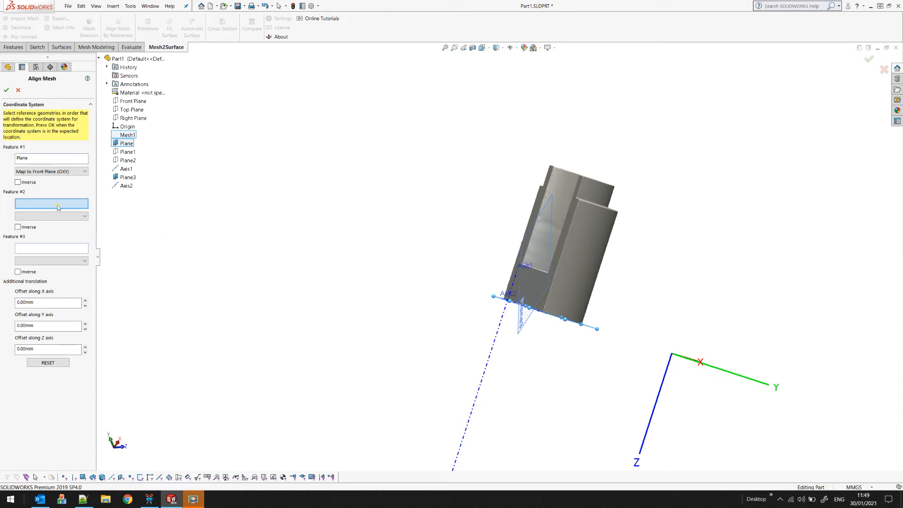
left_click(31, 186)
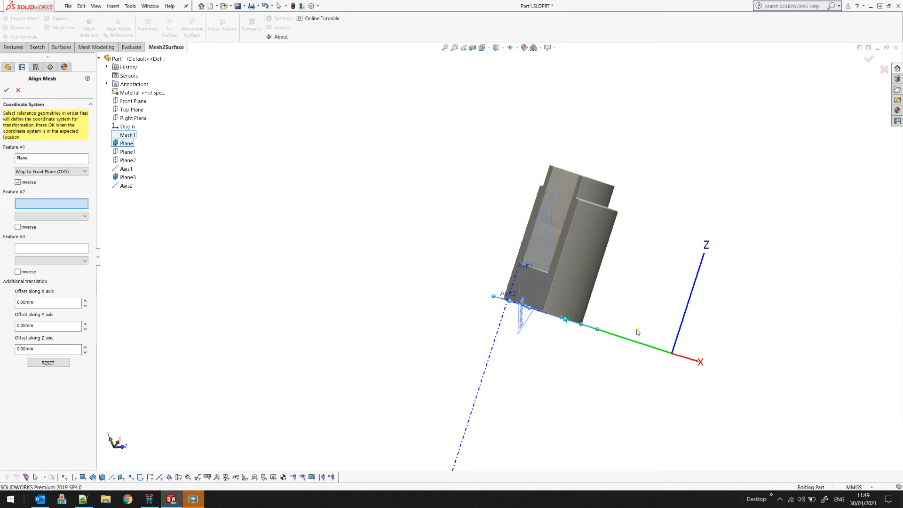
Step: Set the intersection axis (Axis2) as Feature #2, map it to the Y axis and invert its direction
middle_click_drag(566, 385, 529, 410)
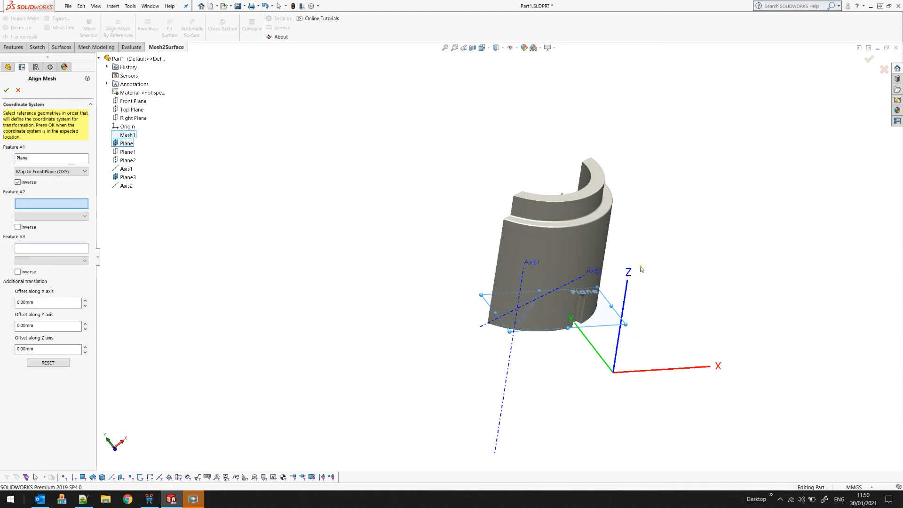
middle_click_drag(555, 413, 581, 416)
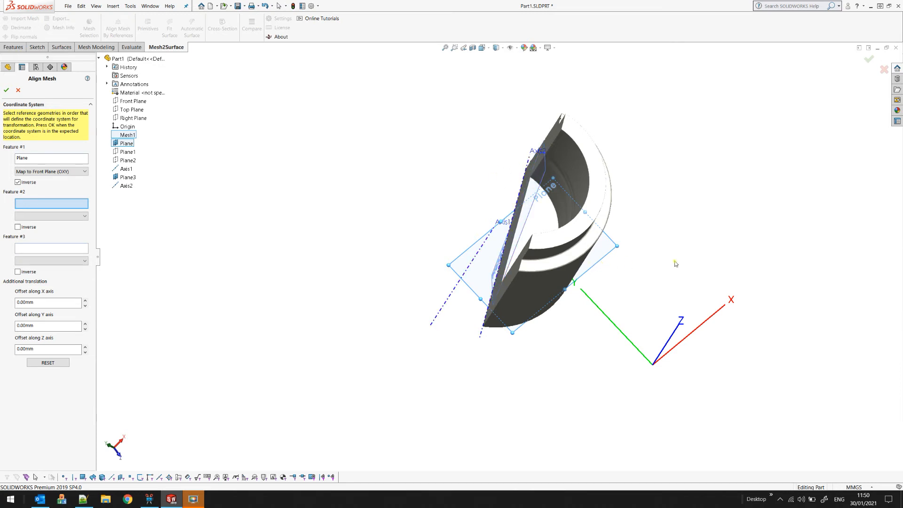
left_click(529, 157)
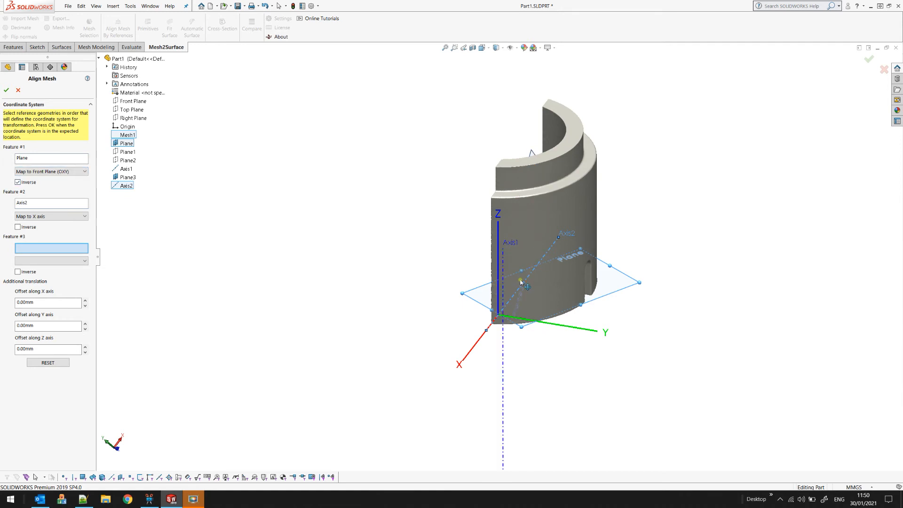
middle_click_drag(586, 394, 551, 398)
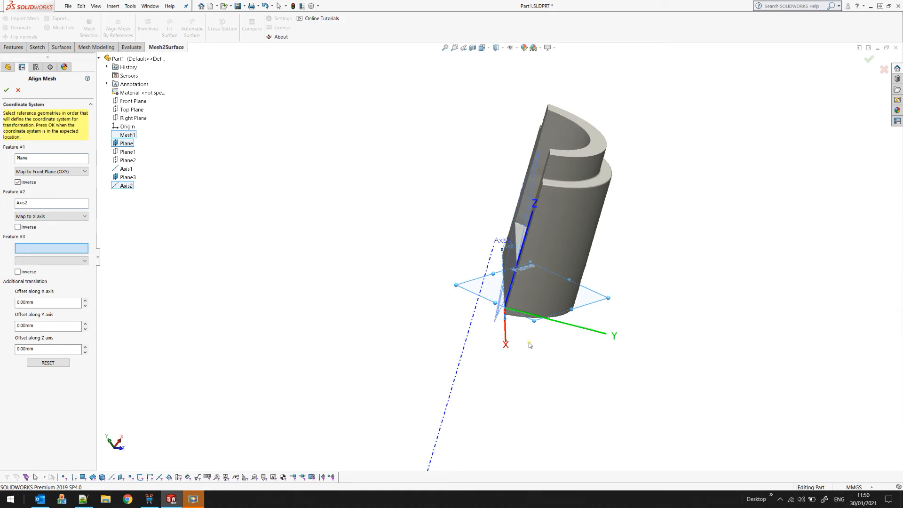
middle_click_drag(427, 334, 430, 362)
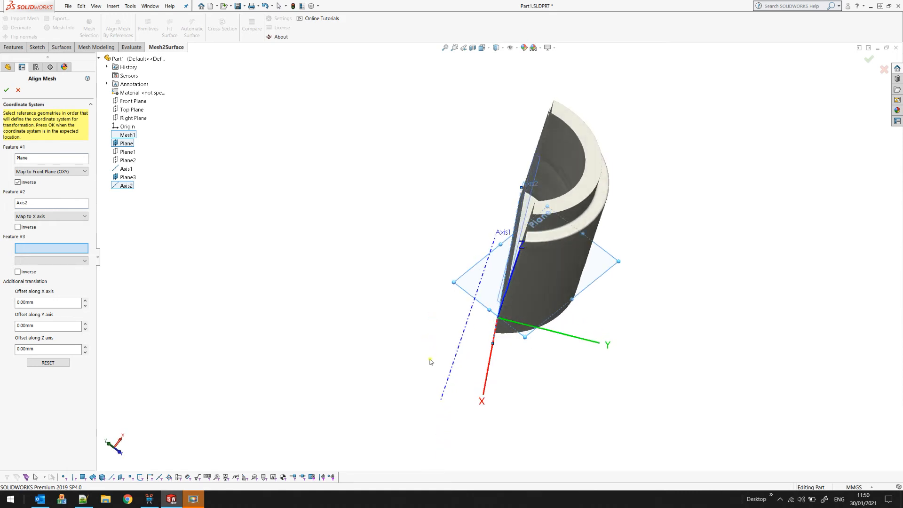
left_click(47, 219)
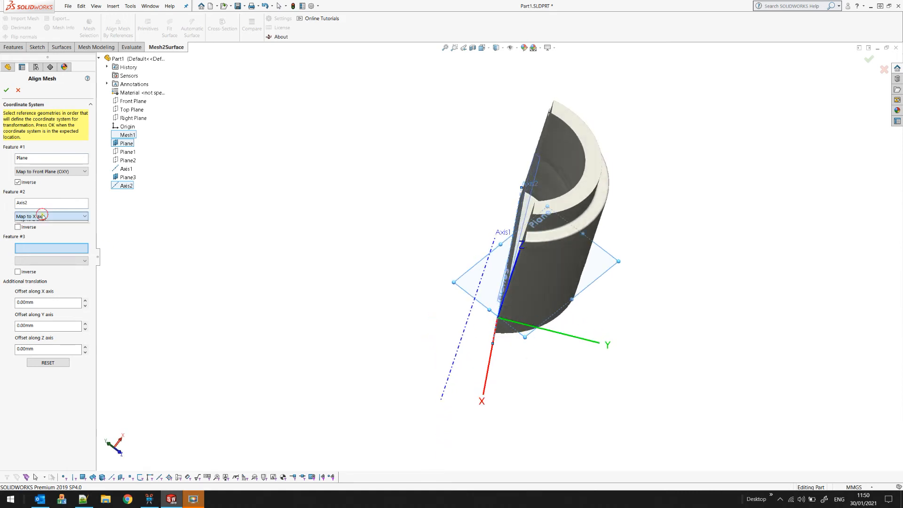
left_click(44, 229)
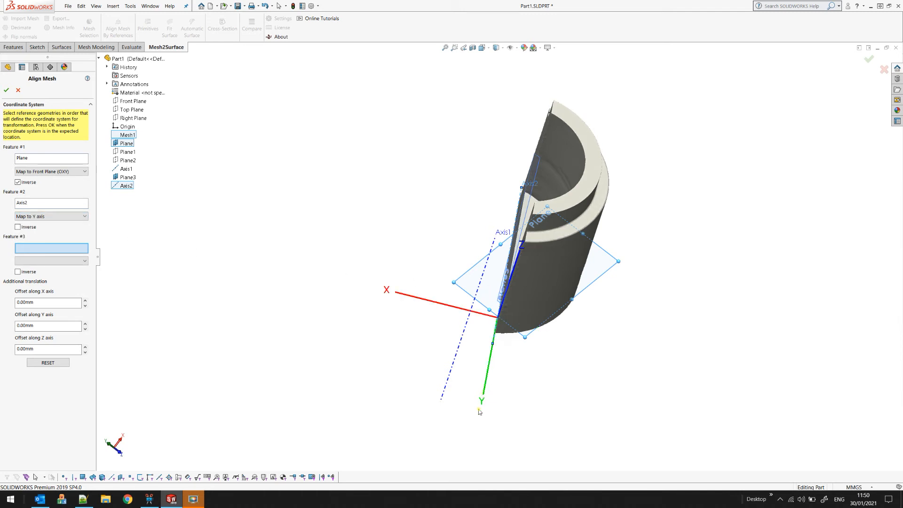
middle_click_drag(483, 222, 475, 304)
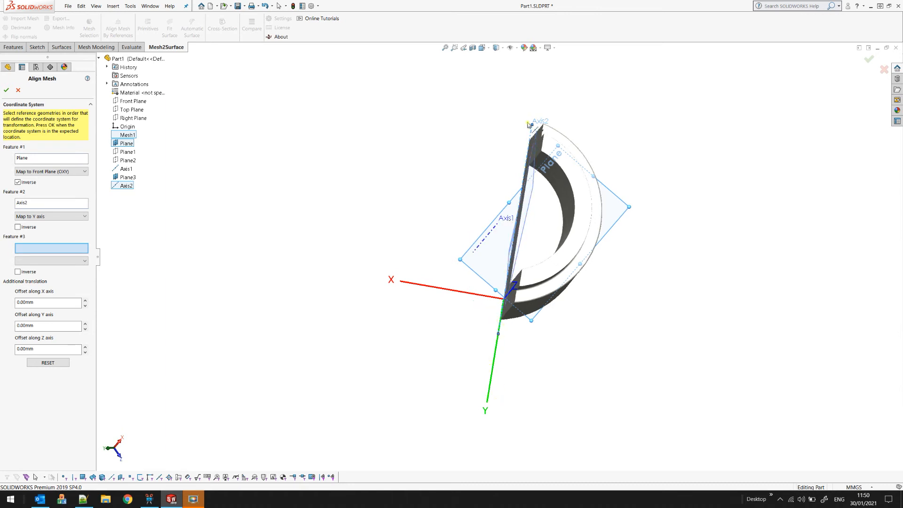
left_click(17, 227)
middle_click_drag(413, 299, 409, 299)
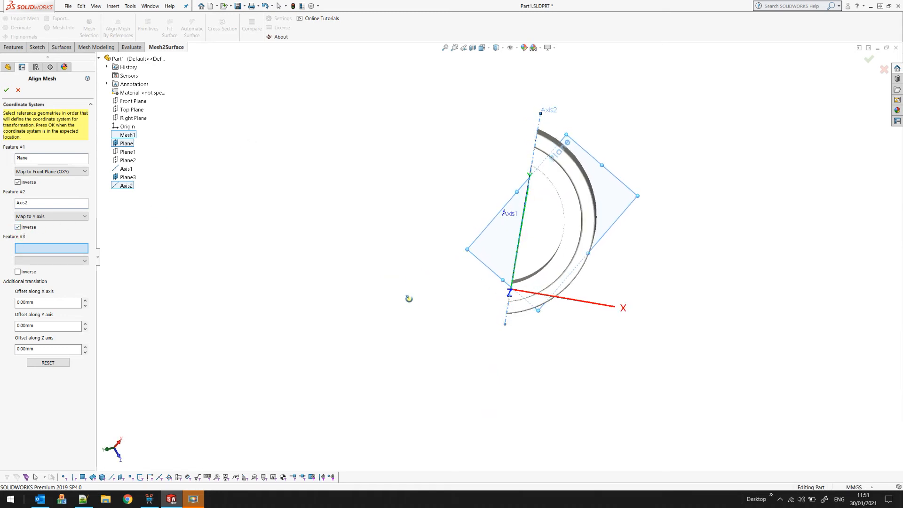
Step: Set Axis1 as Feature #3 mapped to the X axis and check the resulting coordinate system on the mesh
mouse_move(652, 290)
middle_mouse_down()
mouse_move(650, 236)
mouse_move(474, 230)
middle_mouse_up()
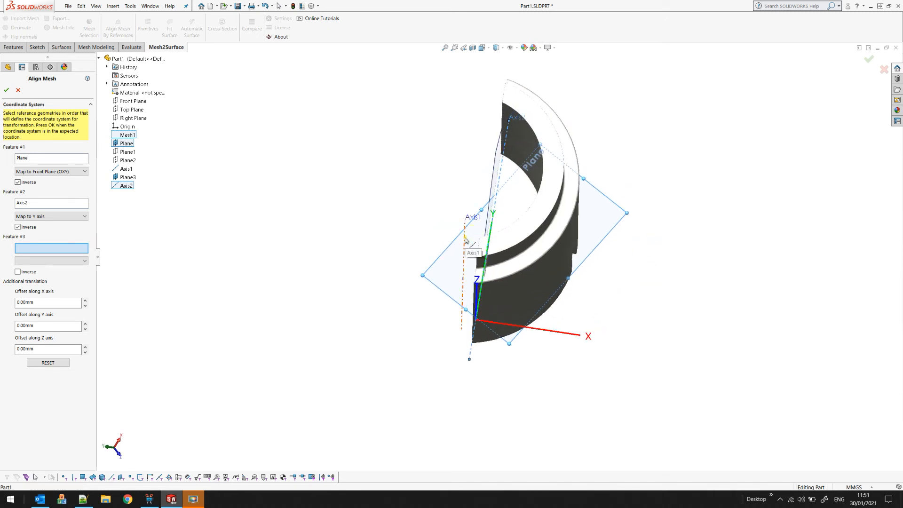
left_click(465, 240)
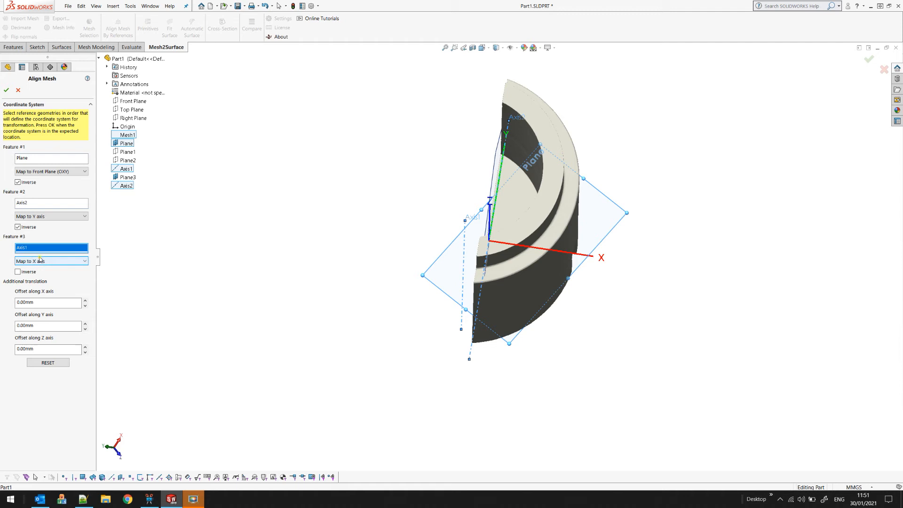
middle_click_drag(381, 215, 383, 287)
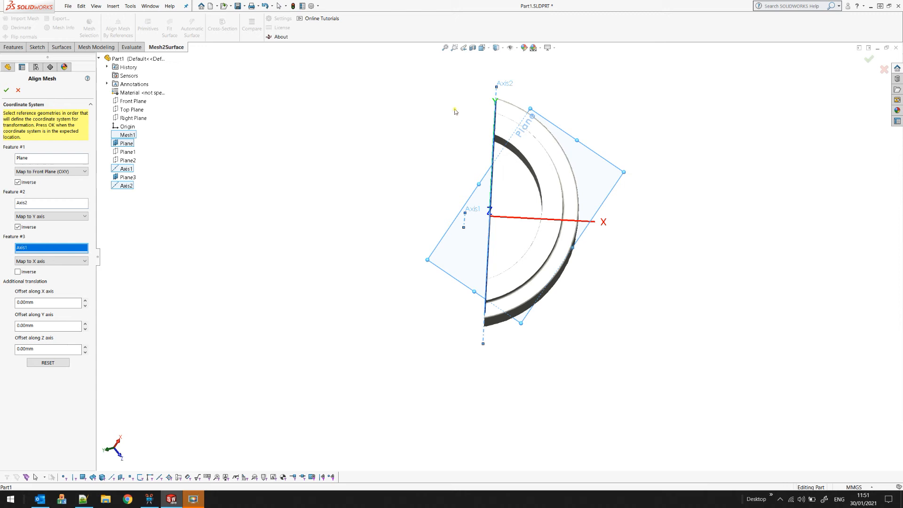
middle_click_drag(479, 237, 475, 245)
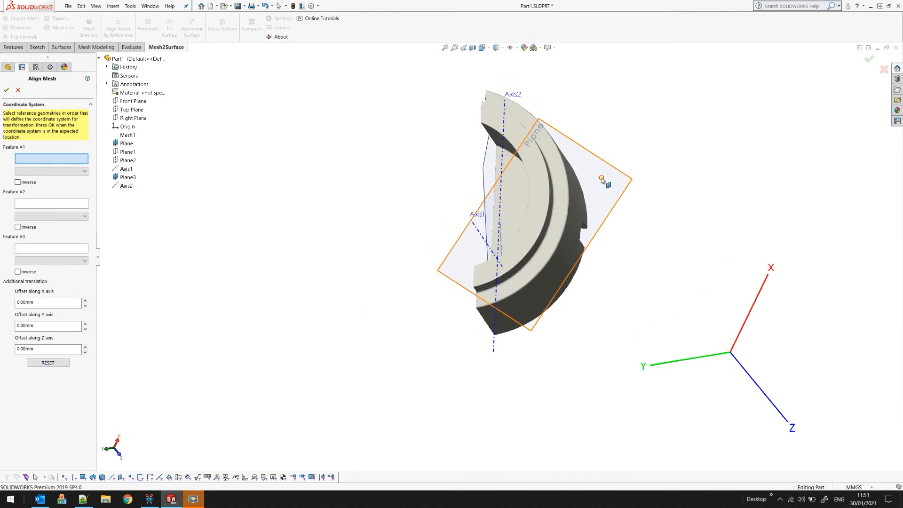
Step: Set the end-face plane as Feature #1 mapped to Front Plane (OXY) and Axis1 as Feature #2, inverted and mapped to the Z axis
left_click(603, 181)
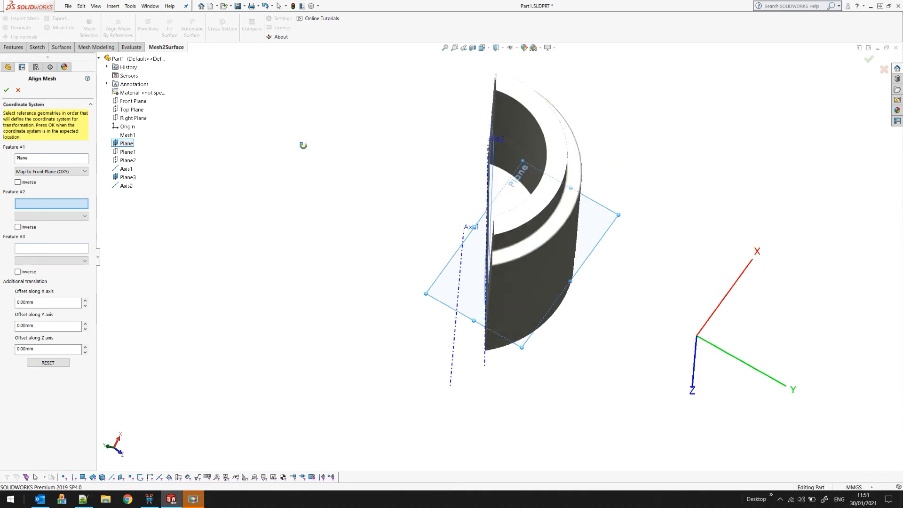
left_click(452, 351)
left_click(51, 216)
left_click(45, 237)
middle_click_drag(381, 286, 377, 227)
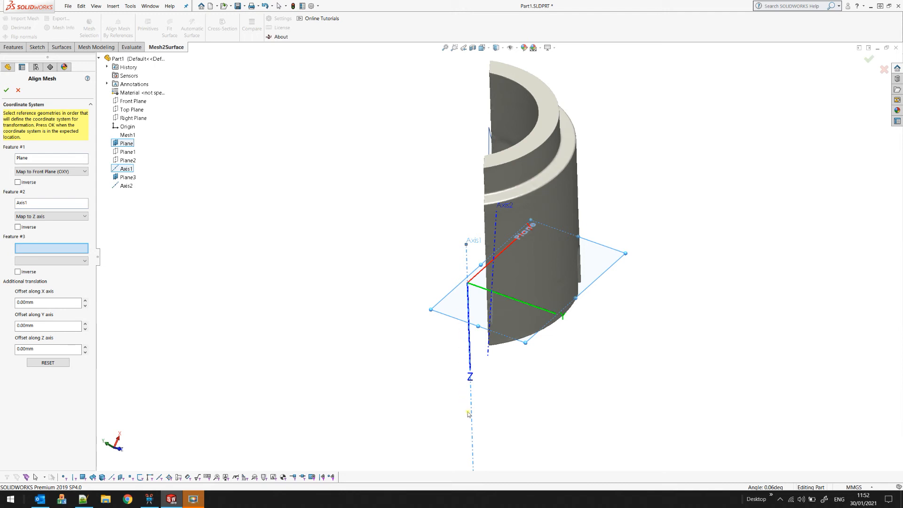
left_click(18, 227)
middle_click_drag(385, 280, 306, 268)
left_click(18, 228)
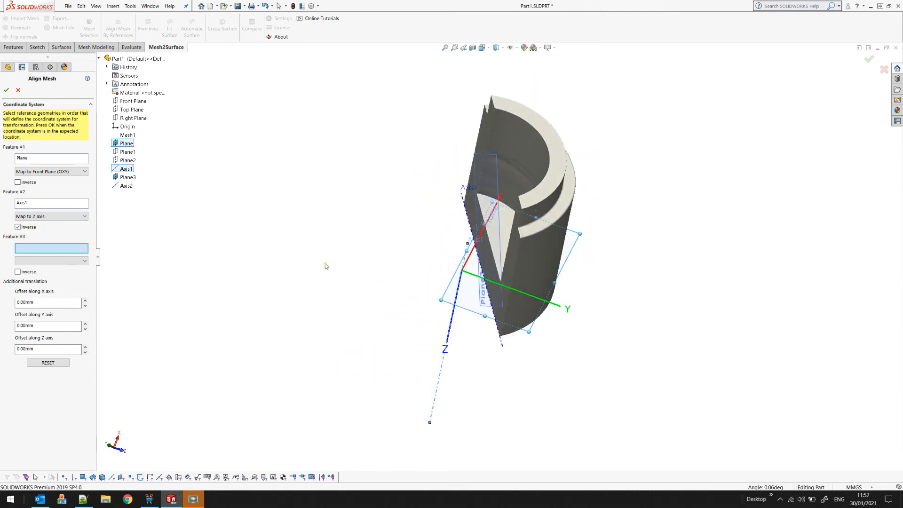
Step: Set the intersection axis (Axis2) as Feature #3 and map it to the Y axis
middle_click_drag(385, 298, 385, 301)
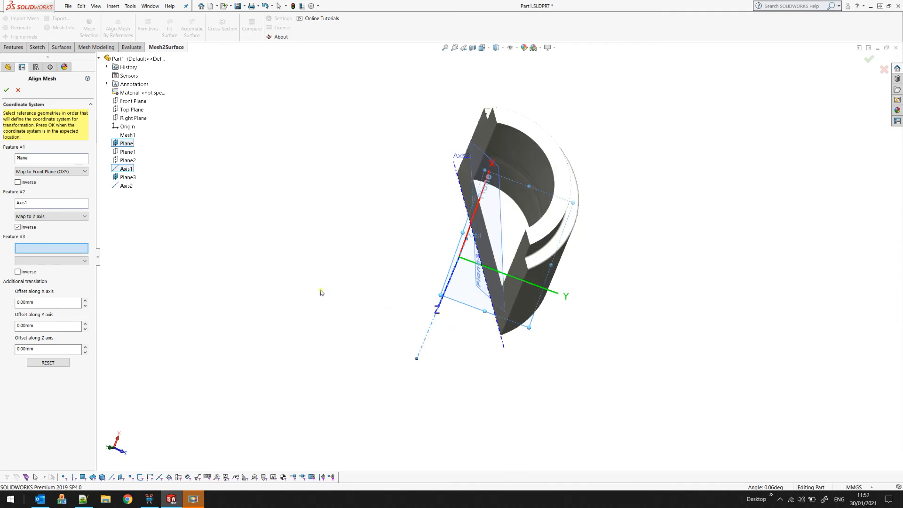
scroll(531, 245, "down", 3)
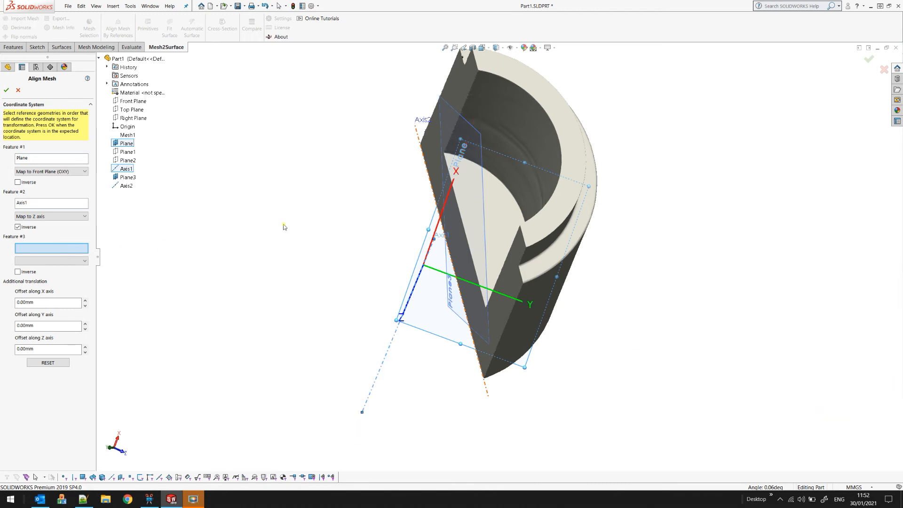
left_click(416, 144)
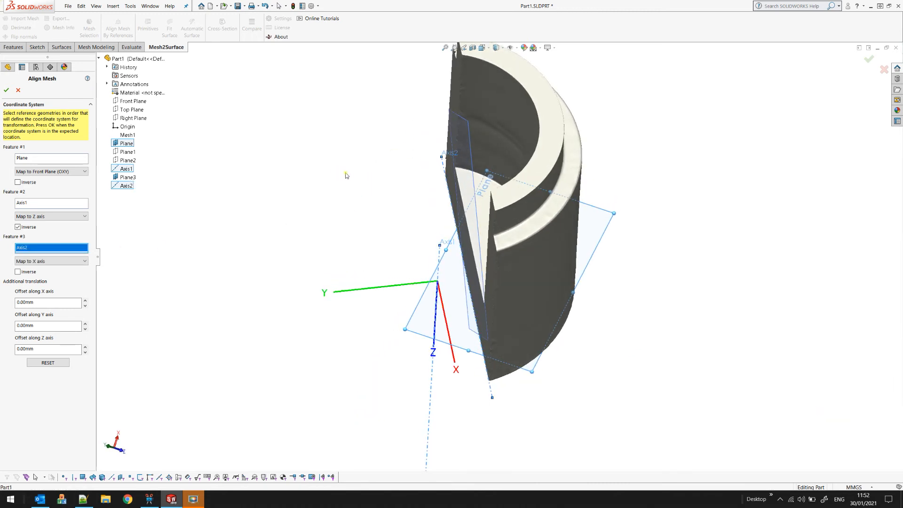
left_click(52, 261)
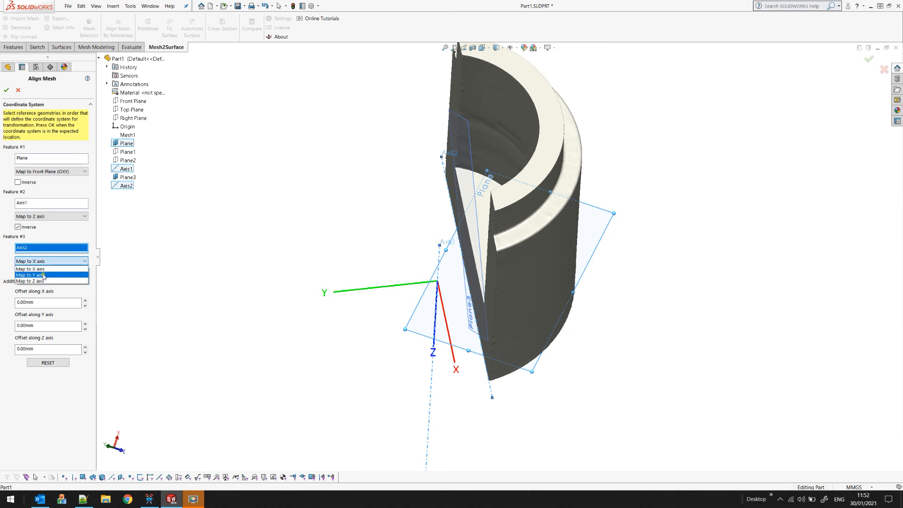
left_click(47, 274)
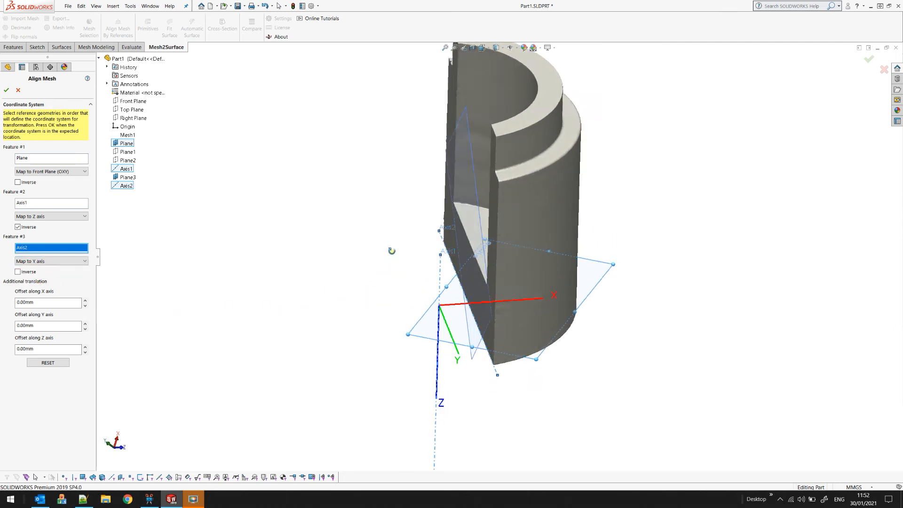
Step: Invert the direction of Feature #1 so the Z axis points along the mesh body
middle_click_drag(479, 379, 488, 346)
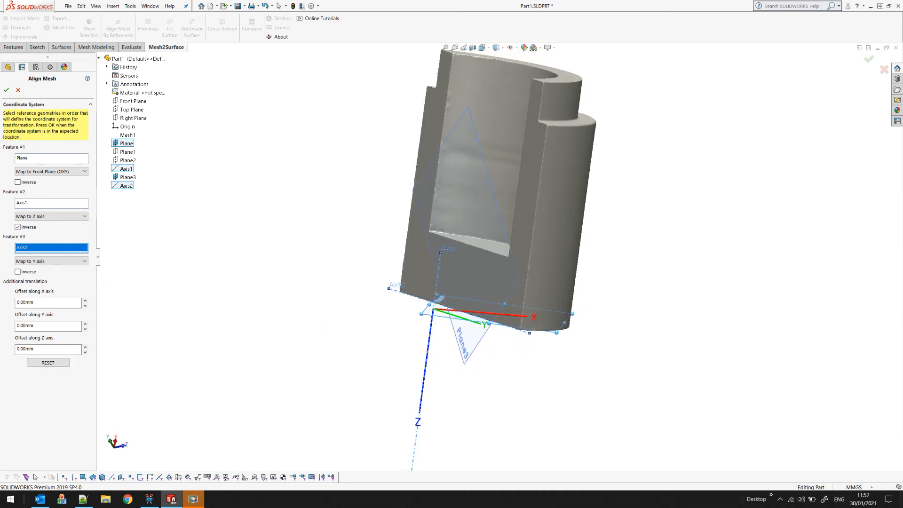
middle_click_drag(642, 98, 633, 129)
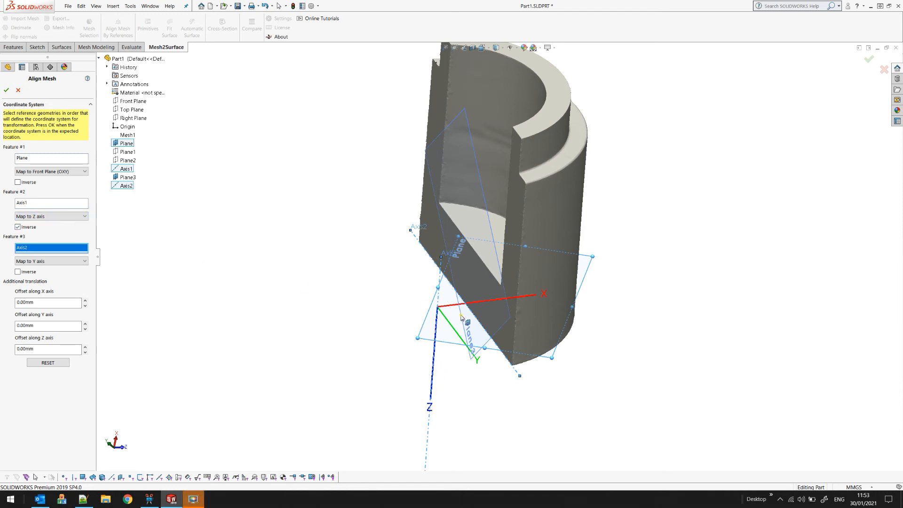
left_click(17, 182)
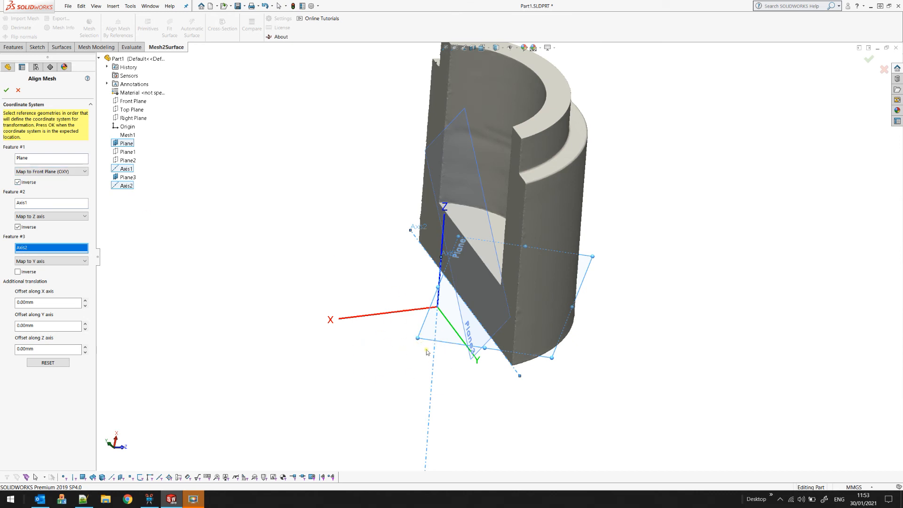
middle_click_drag(492, 272, 238, 295)
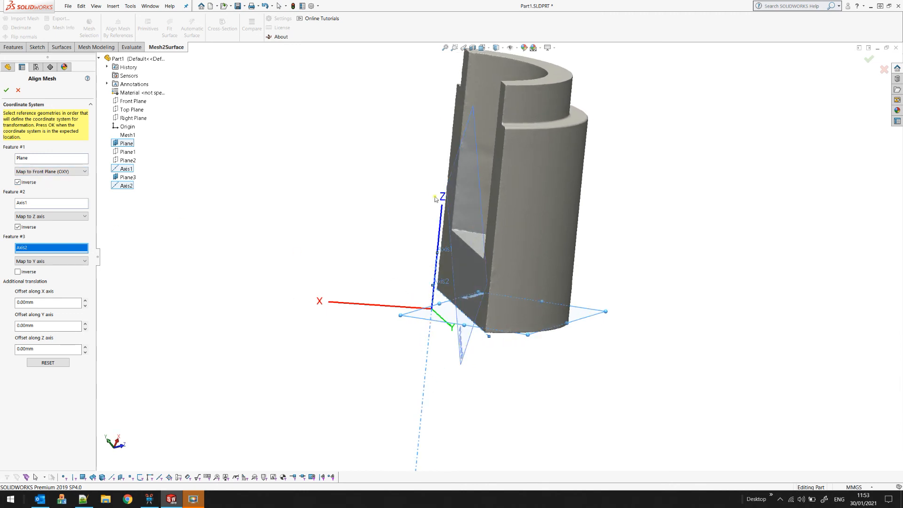
middle_click_drag(376, 218, 378, 301)
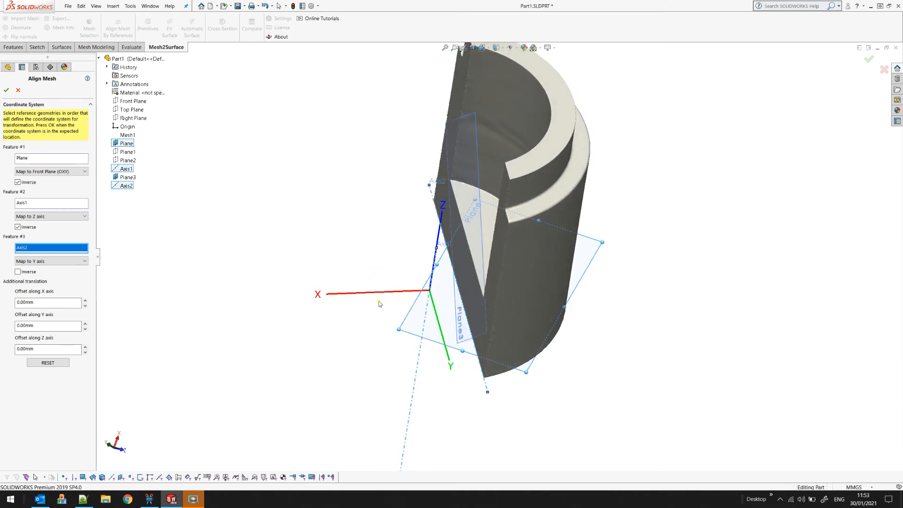
Step: Invert the direction of Feature #3 and apply the alignment, accepting the mesh transformation
left_click(24, 274)
middle_click_drag(379, 292, 374, 382)
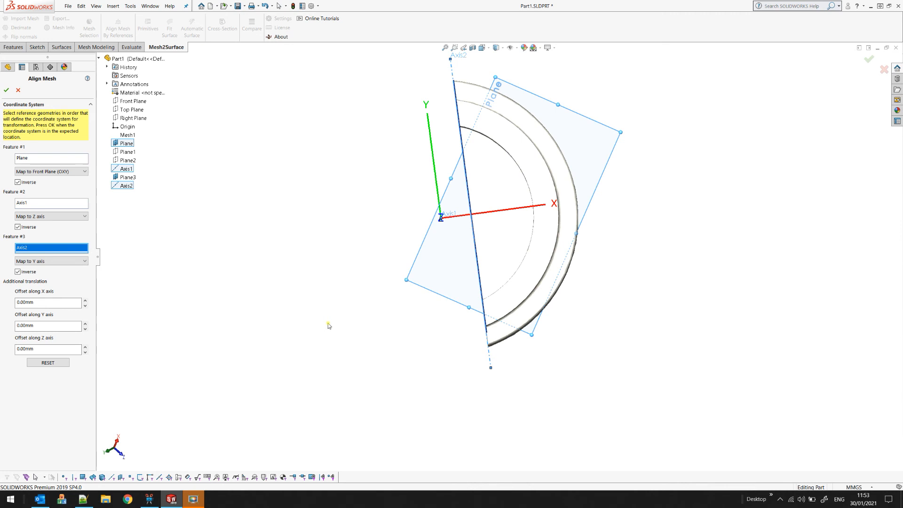
left_click(6, 90)
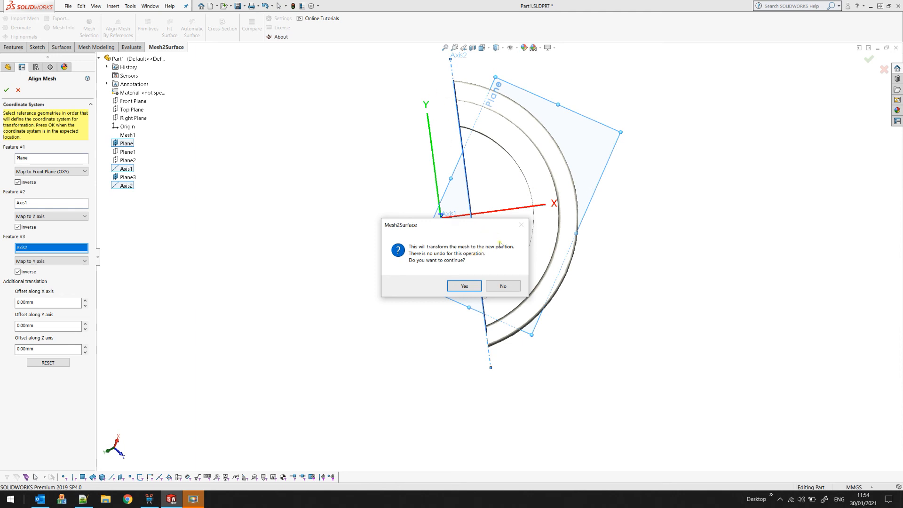
left_click(466, 287)
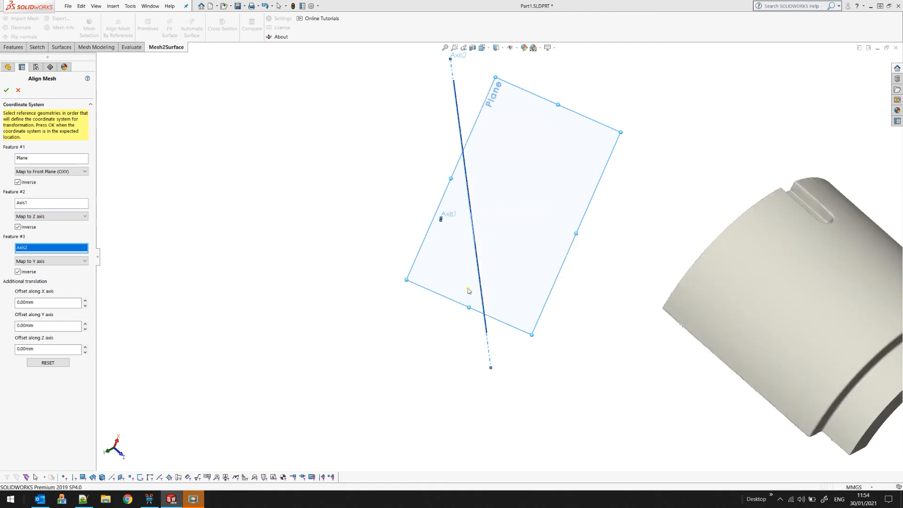
Step: Hide all the reference planes and axes from Plane through Axis2
scroll(429, 302, "up", 4)
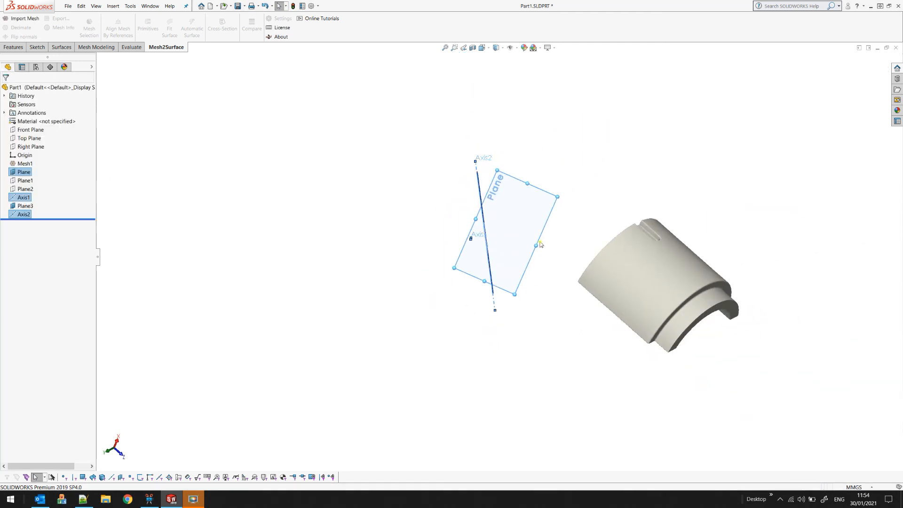
middle_click_drag(511, 231, 485, 175)
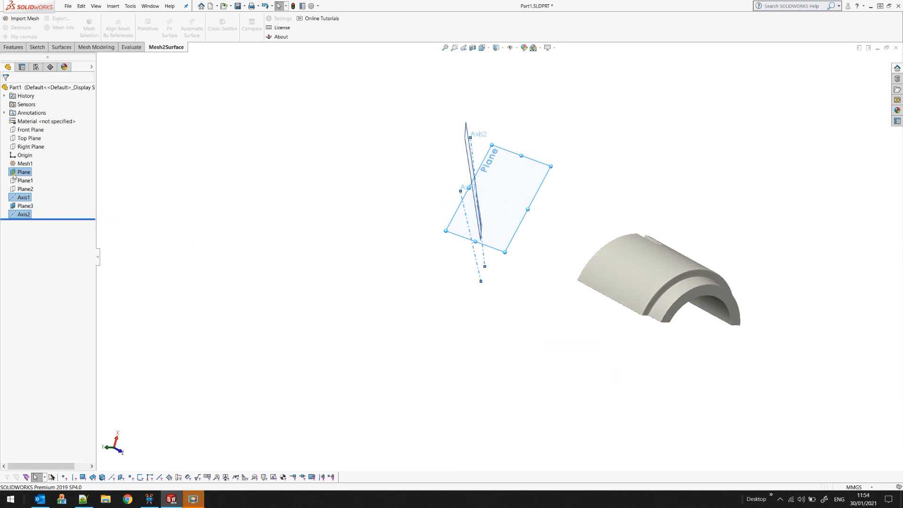
left_click(183, 195)
left_click(22, 172)
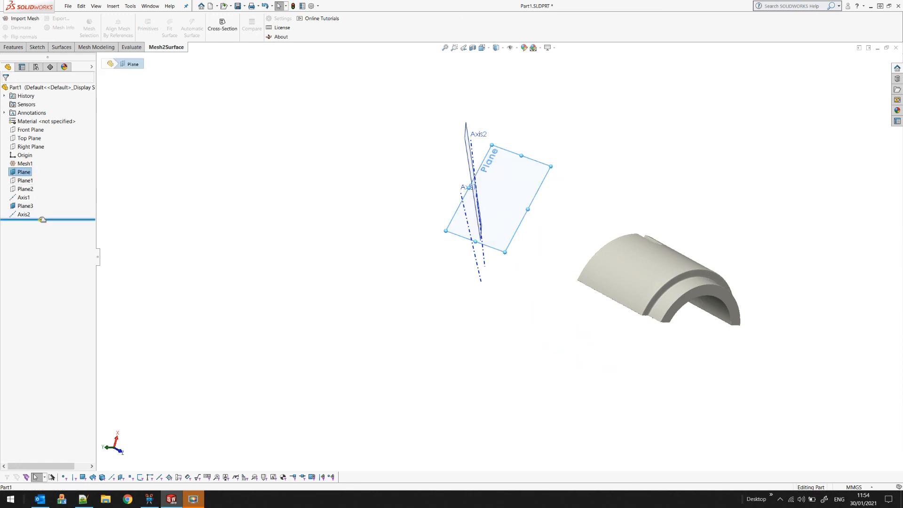
left_click(25, 214, "shift")
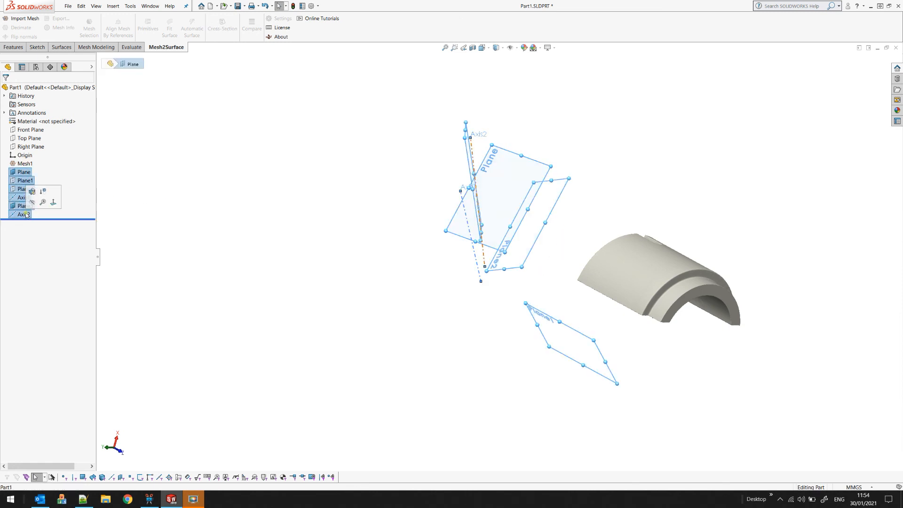
left_click(32, 202)
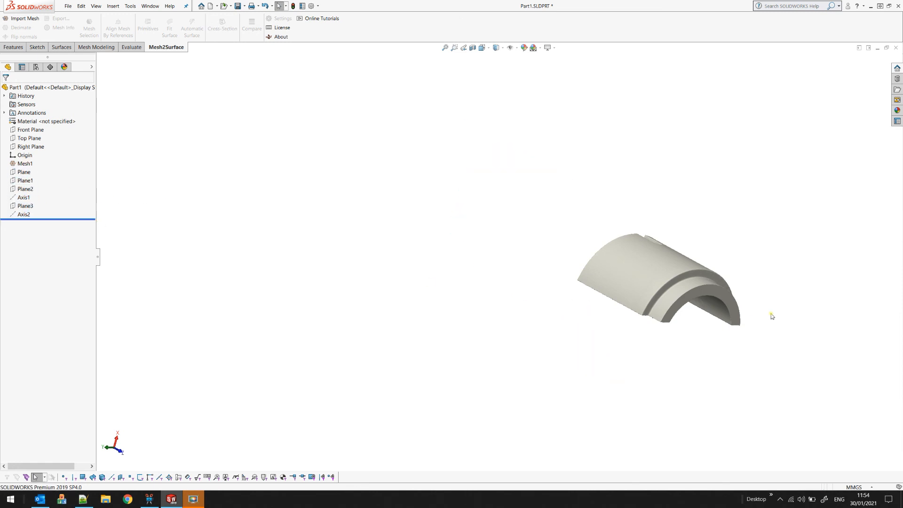
Step: Fit the mesh in the view and orient it to the standard Front view to check its alignment
key("f")
left_click(482, 48)
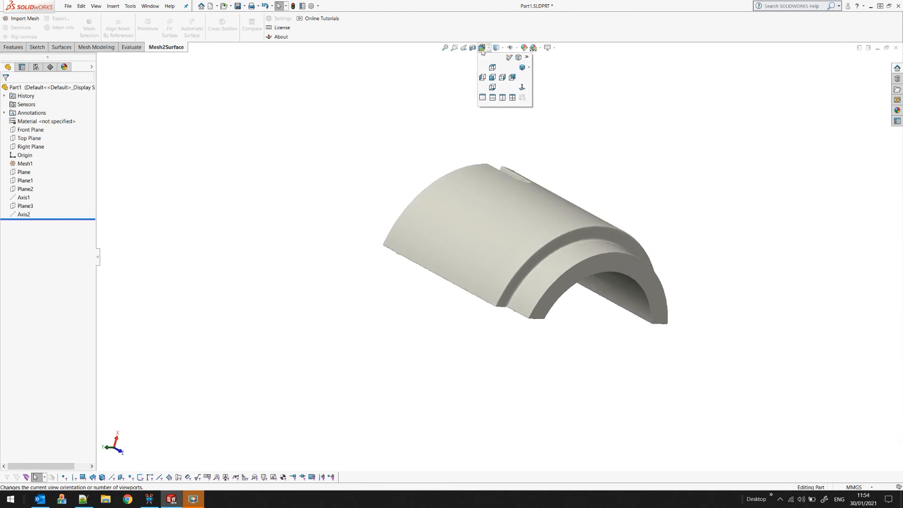
left_click(493, 77)
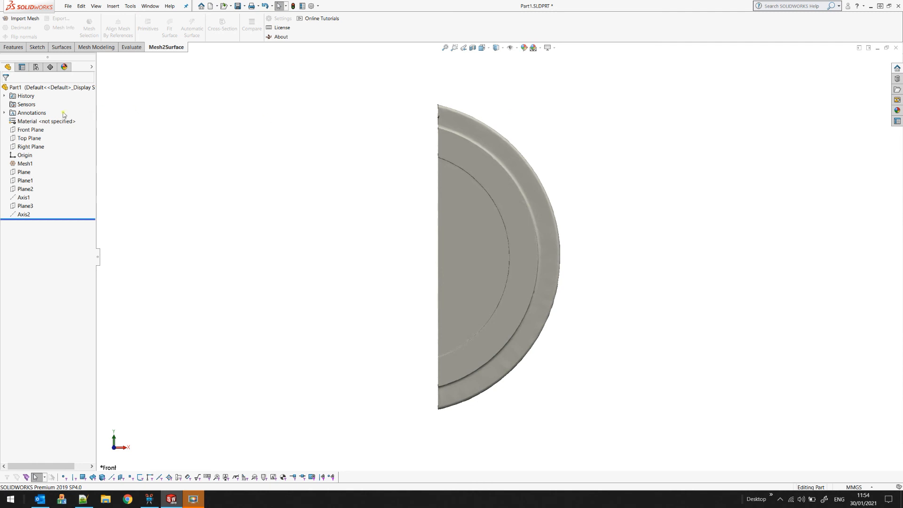
Step: Select the Front, Top and Right planes together and make them visible around the mesh
left_click(27, 131)
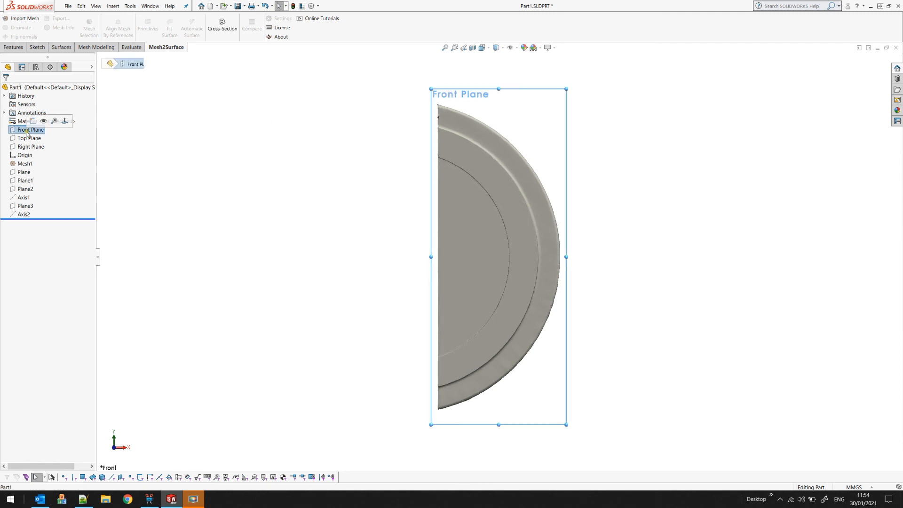
left_click(20, 141)
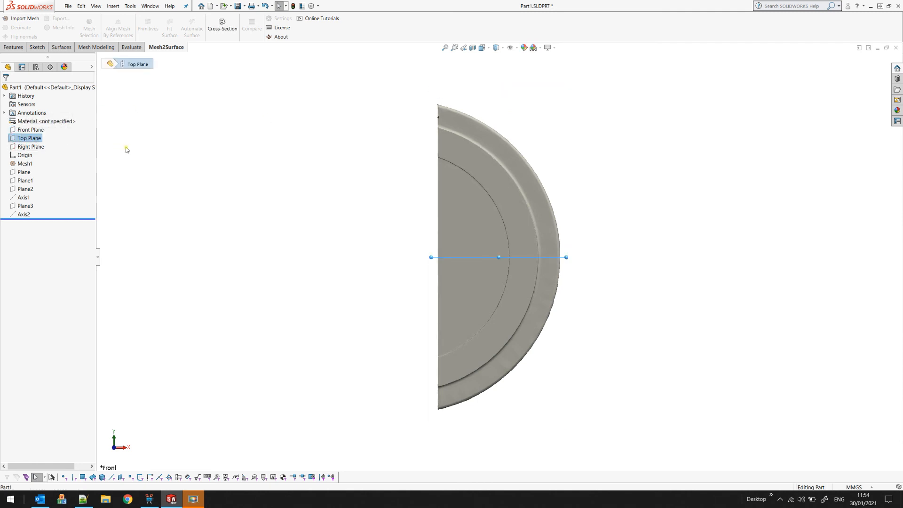
left_click(20, 130)
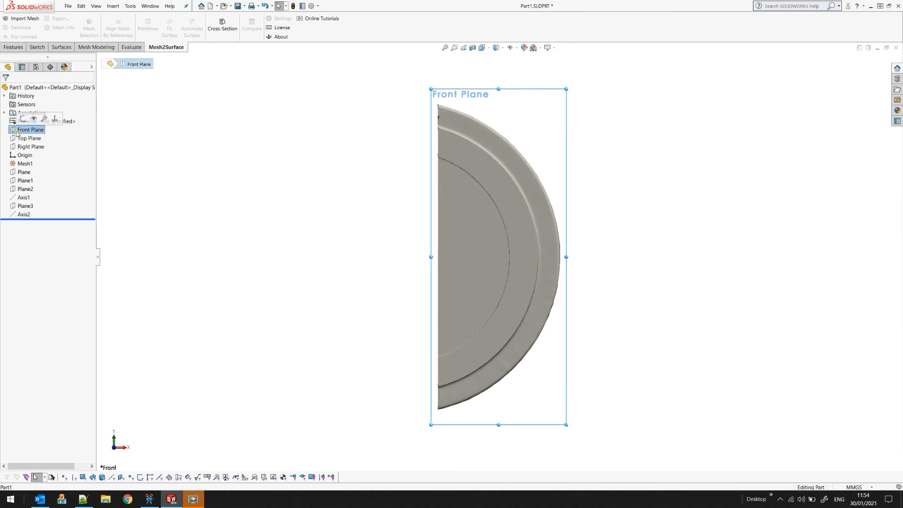
left_click(23, 146, "shift")
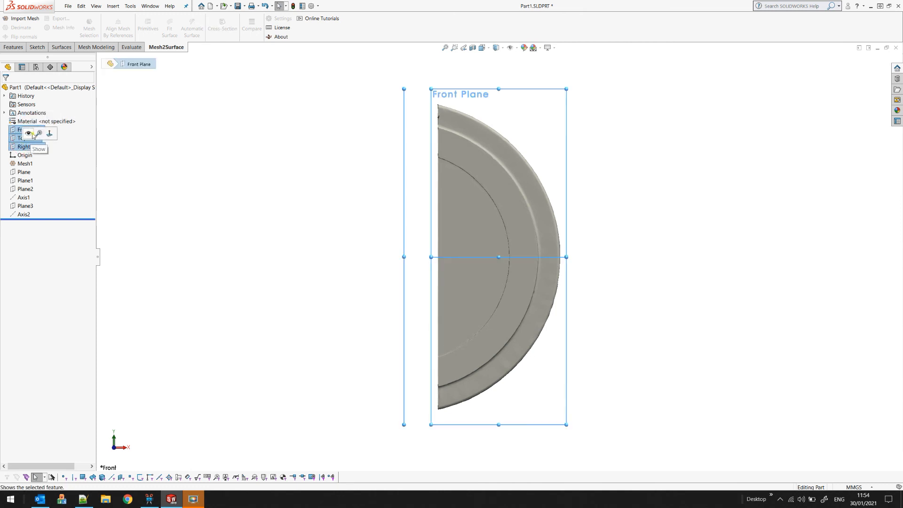
Step: Examine the mesh in 3D against the three default planes and highlight the origin to check its location
middle_click_drag(408, 265, 429, 264)
left_click_drag(432, 265, 363, 275)
middle_click_drag(518, 328, 416, 371)
left_click_drag(415, 372, 335, 378)
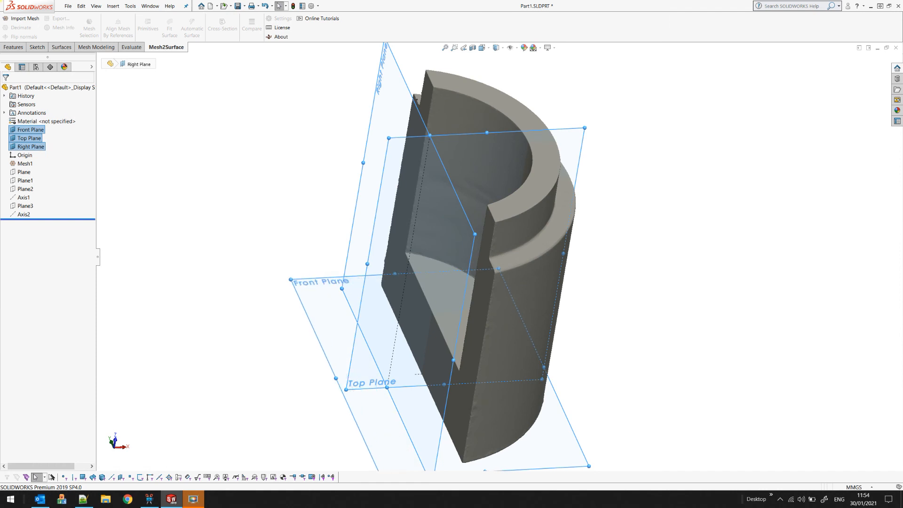
middle_click_drag(525, 309, 428, 326)
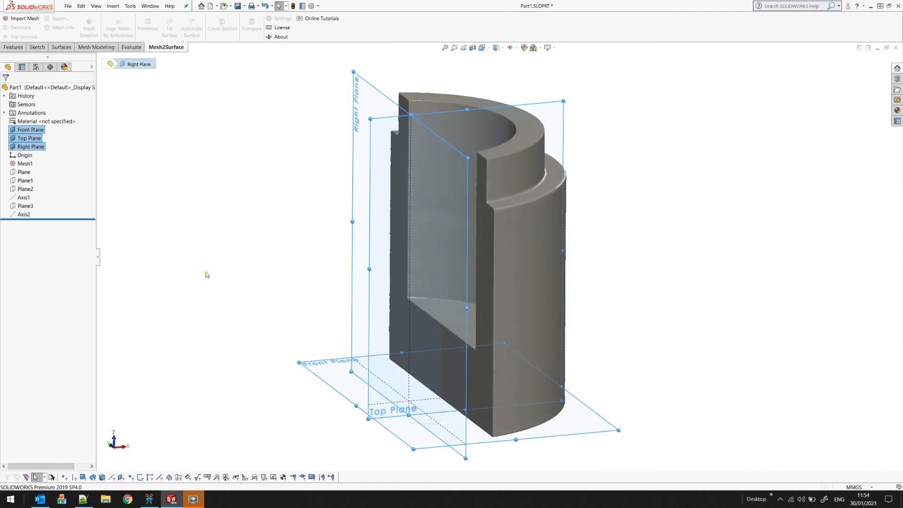
left_click(24, 154)
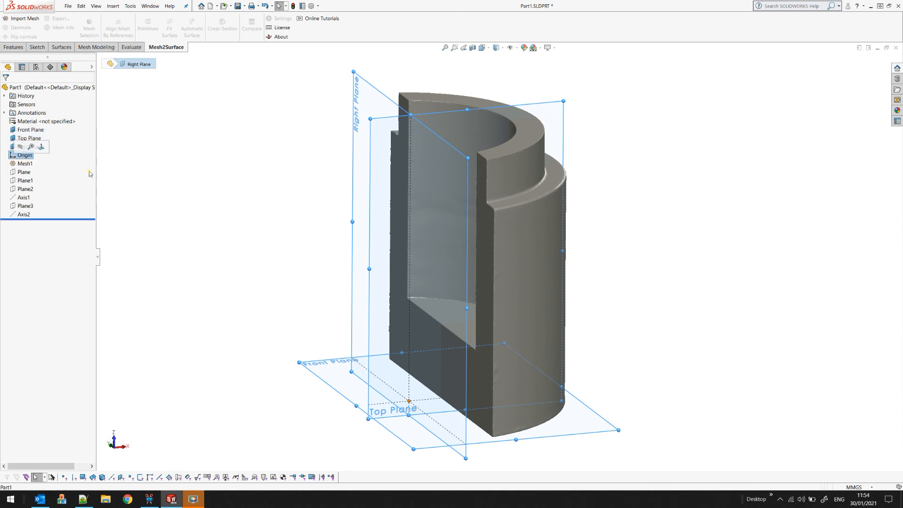